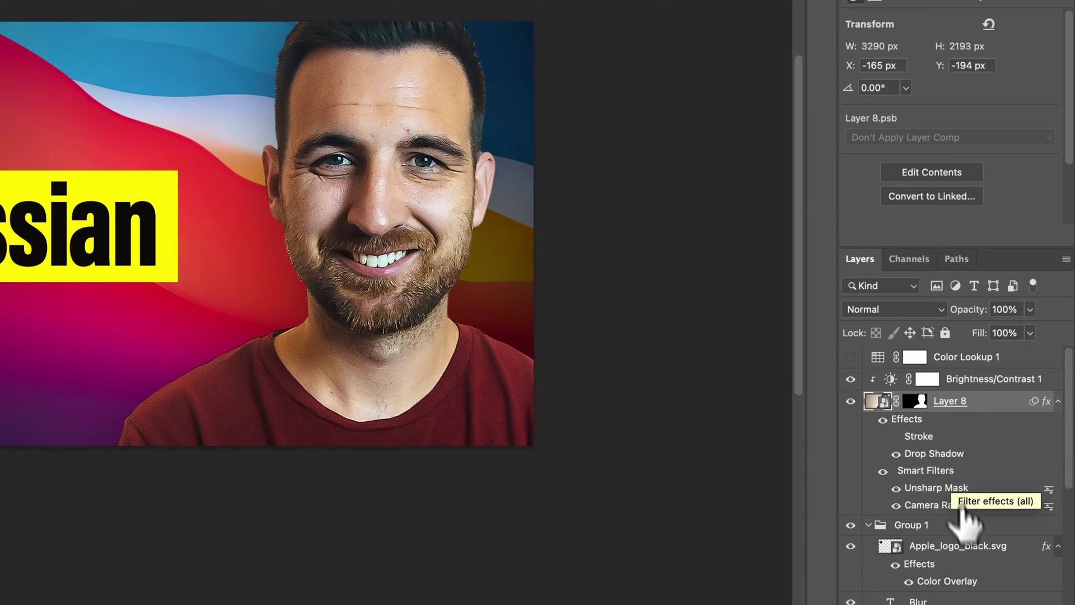
Step: Select the Apple_logo_black.svg layer in the Layers panel instead of Layer 8
click(976, 551)
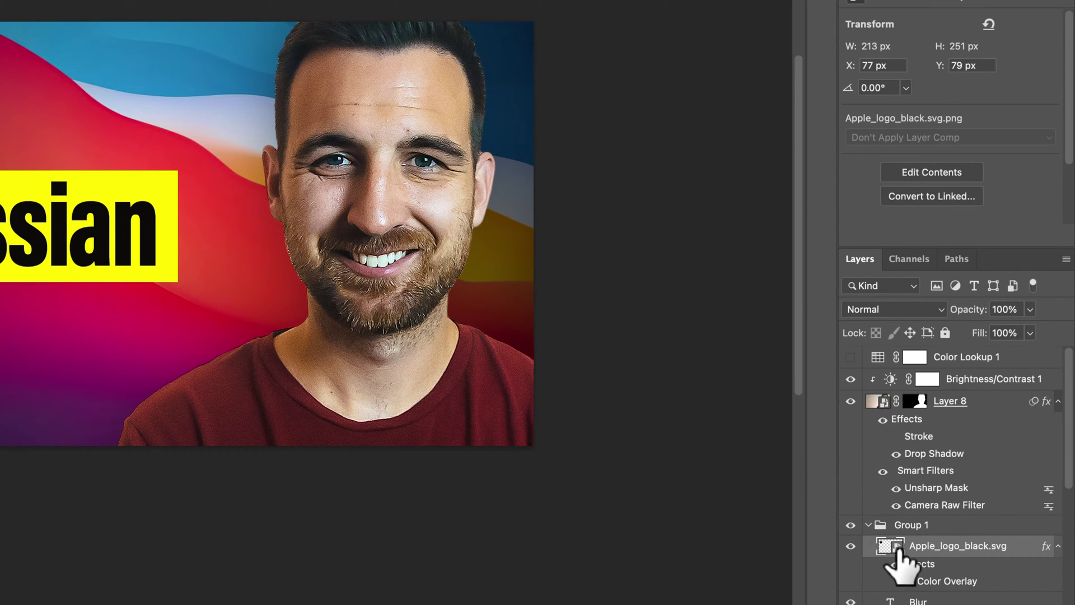
Step: Dismiss the Apple logo layer's context menu and make Layer 8 the active layer
right_click(944, 547)
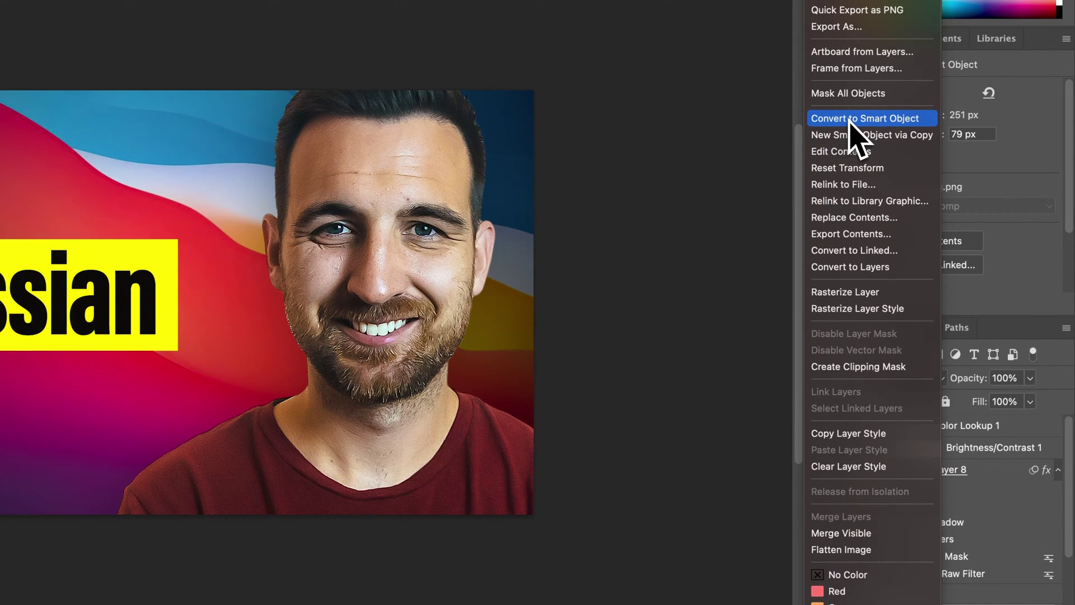
click(985, 471)
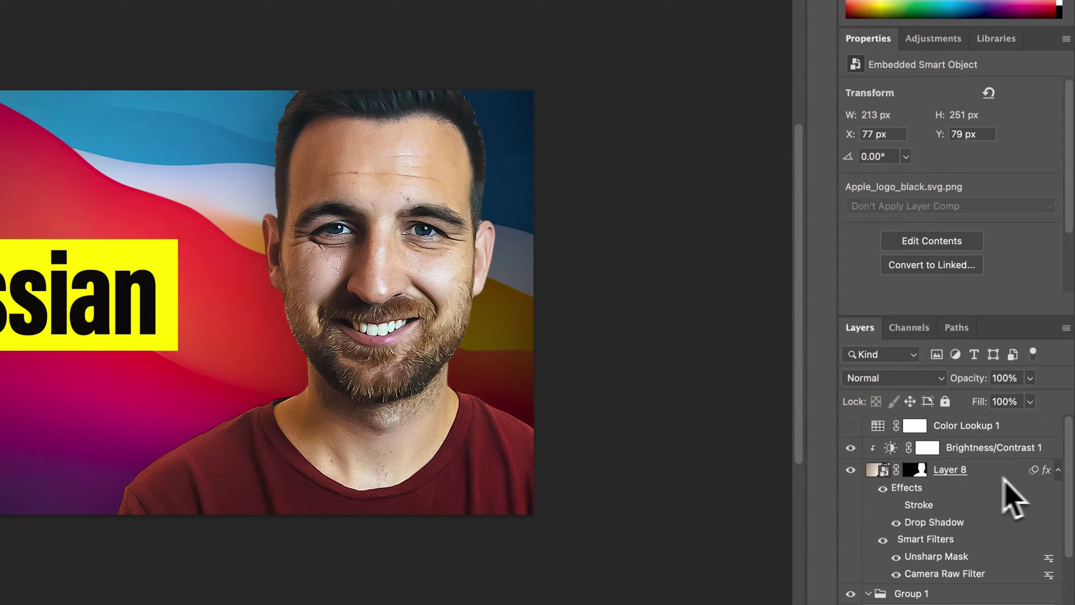
click(1059, 470)
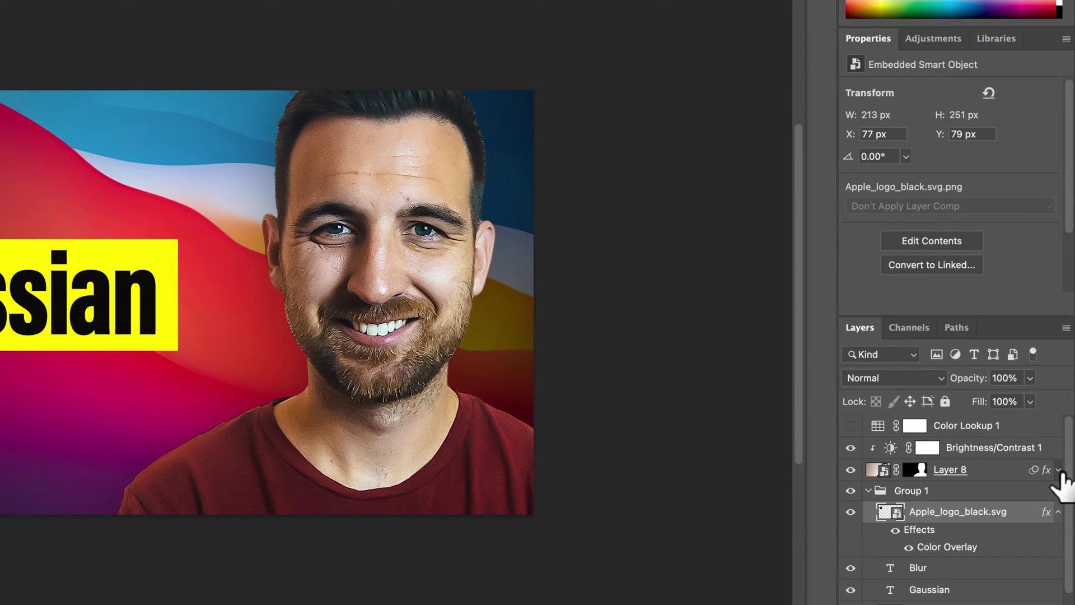
click(1008, 470)
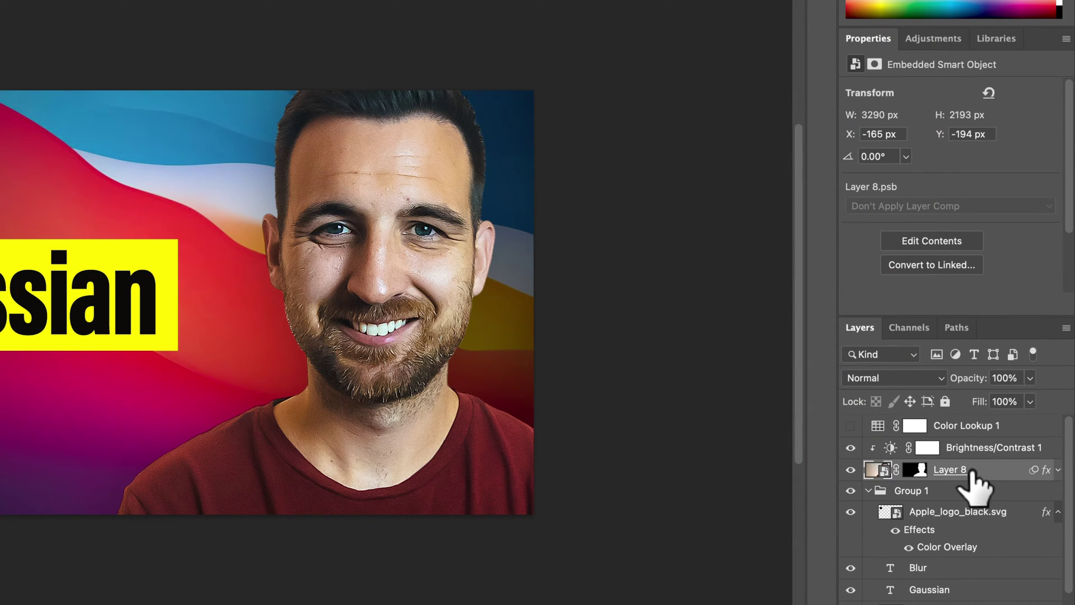
Step: Toggle Layer 8's visibility off and on, expand its effects, and open the Filter menu
click(850, 470)
click(851, 470)
click(1057, 470)
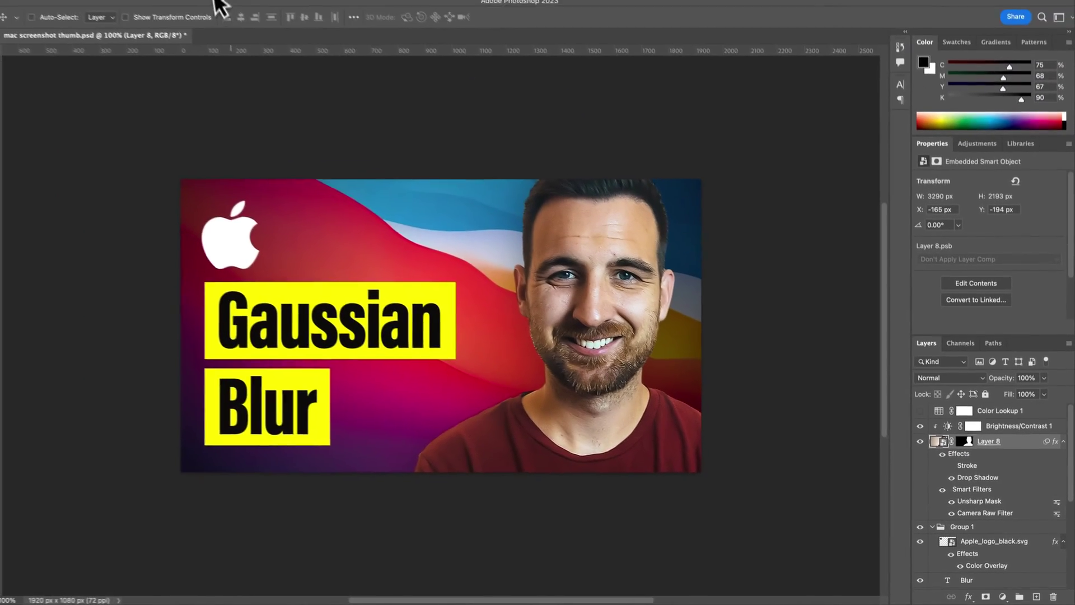
click(236, 0)
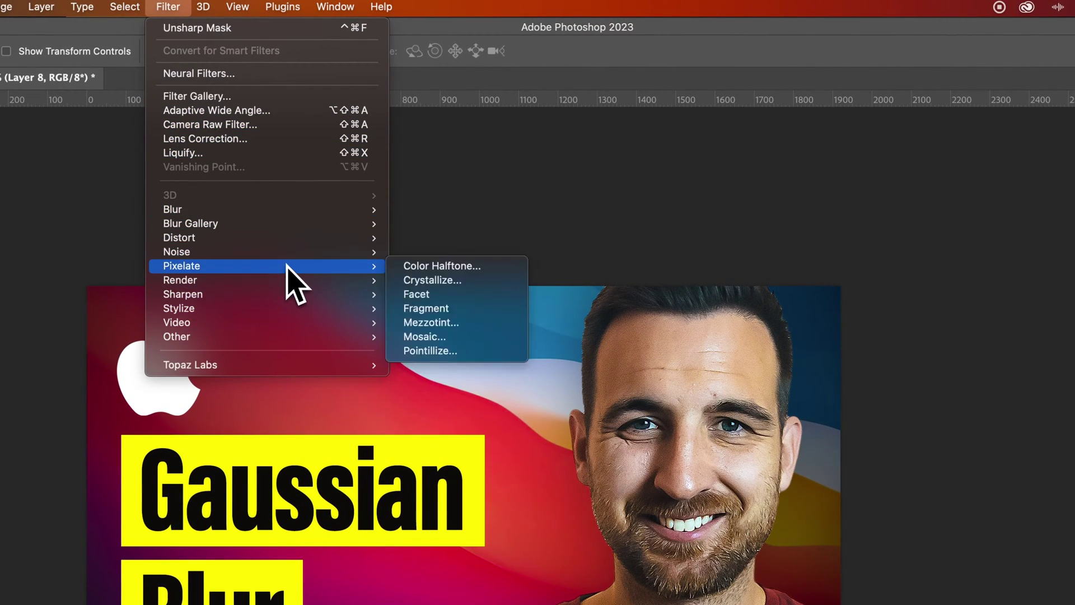
Step: Close the Filter menu and review Layer 8's Drop Shadow (Multiply, 21% opacity) without changes
mouse_move(276, 241)
key(Escape)
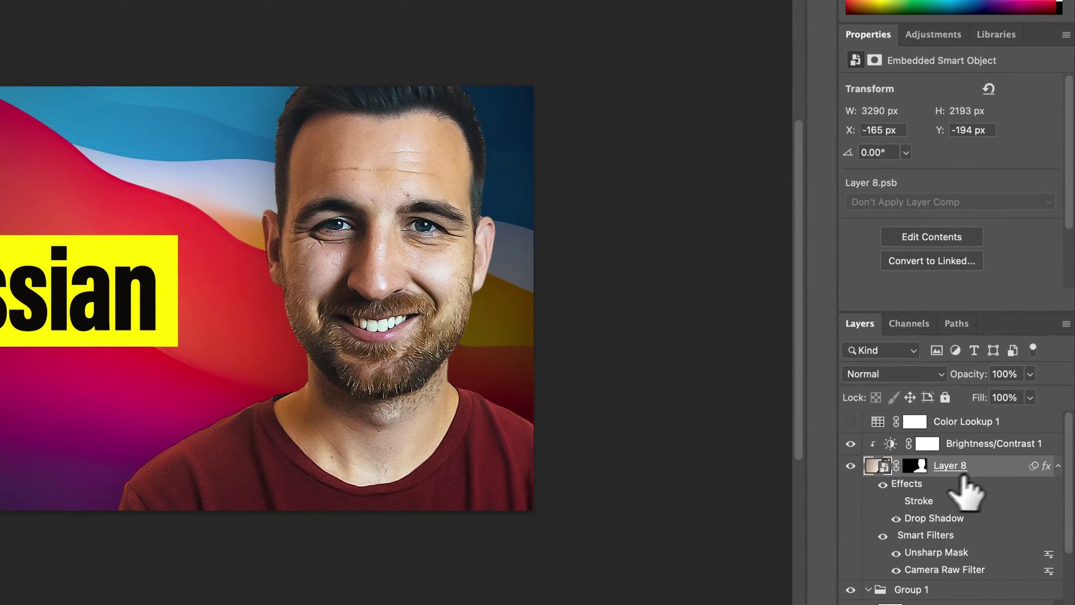
double_click(993, 469)
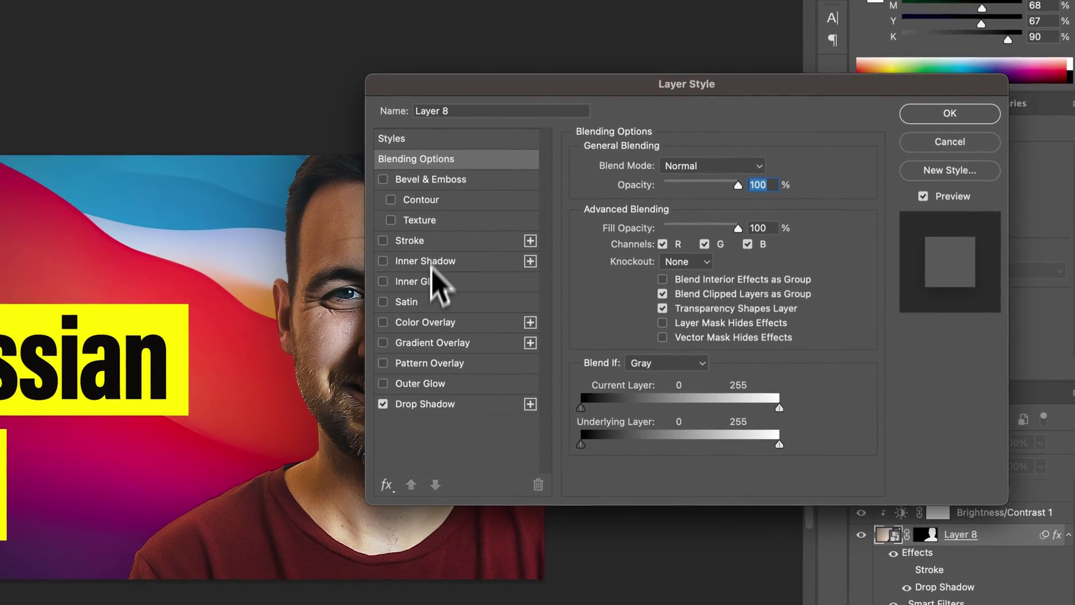
click(425, 405)
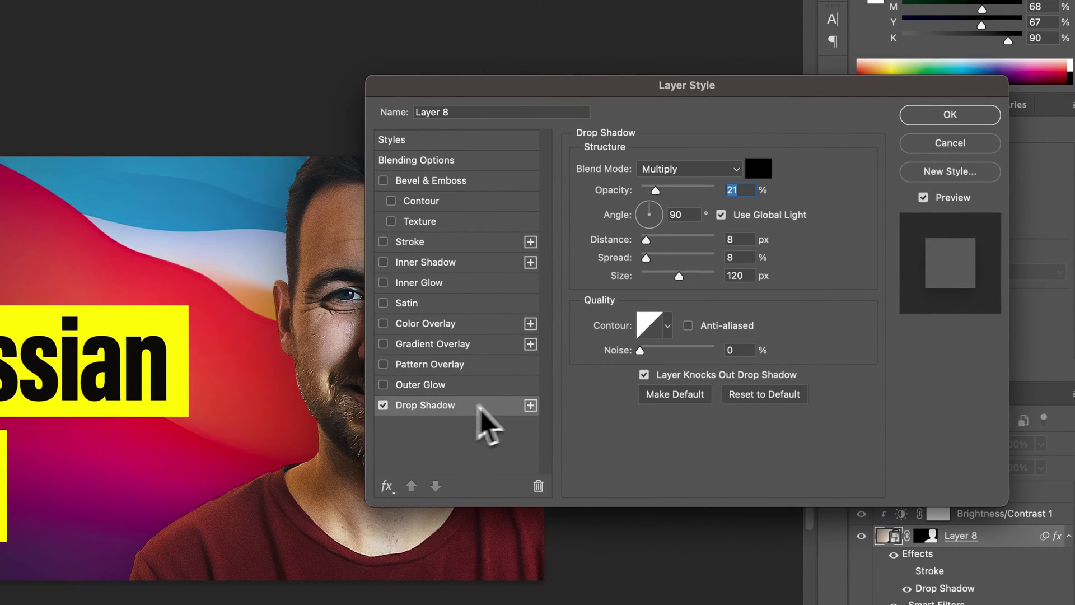
click(966, 118)
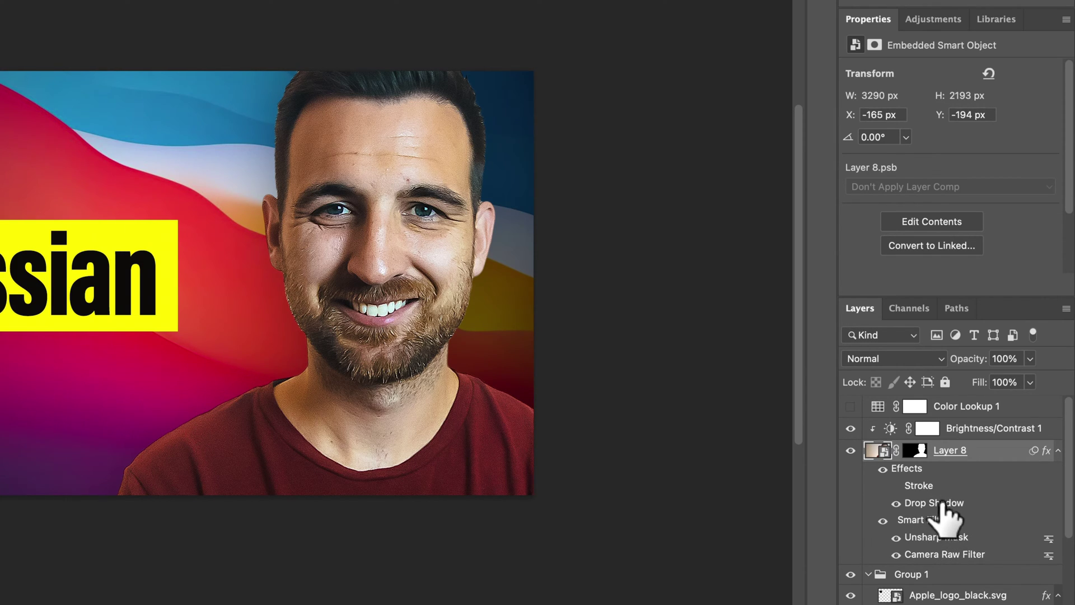
Step: Raise Layer 8's Drop Shadow opacity to 29%
double_click(965, 503)
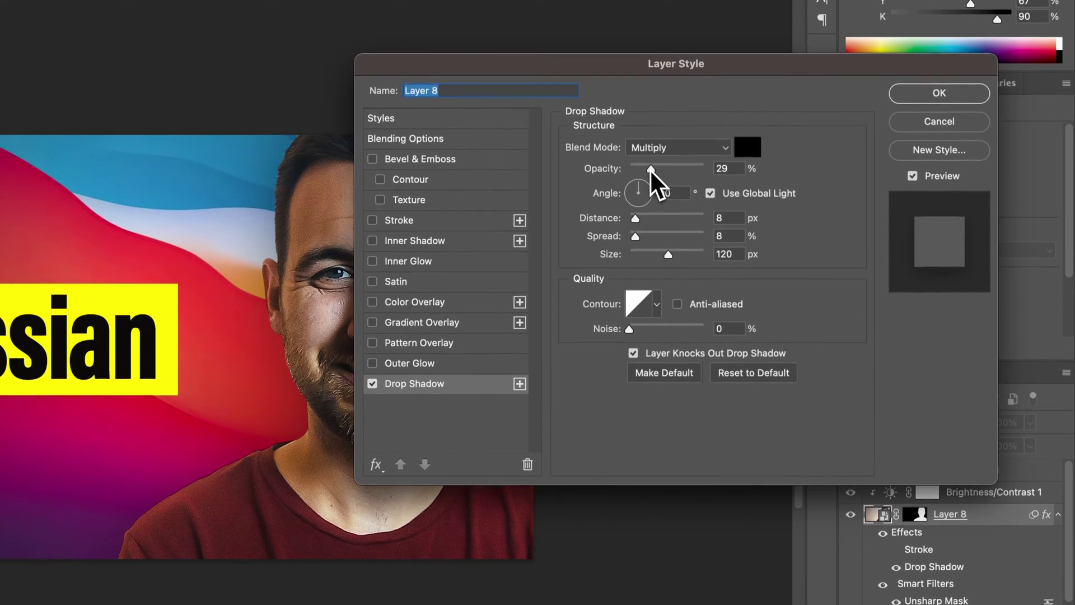
click(672, 151)
click(924, 97)
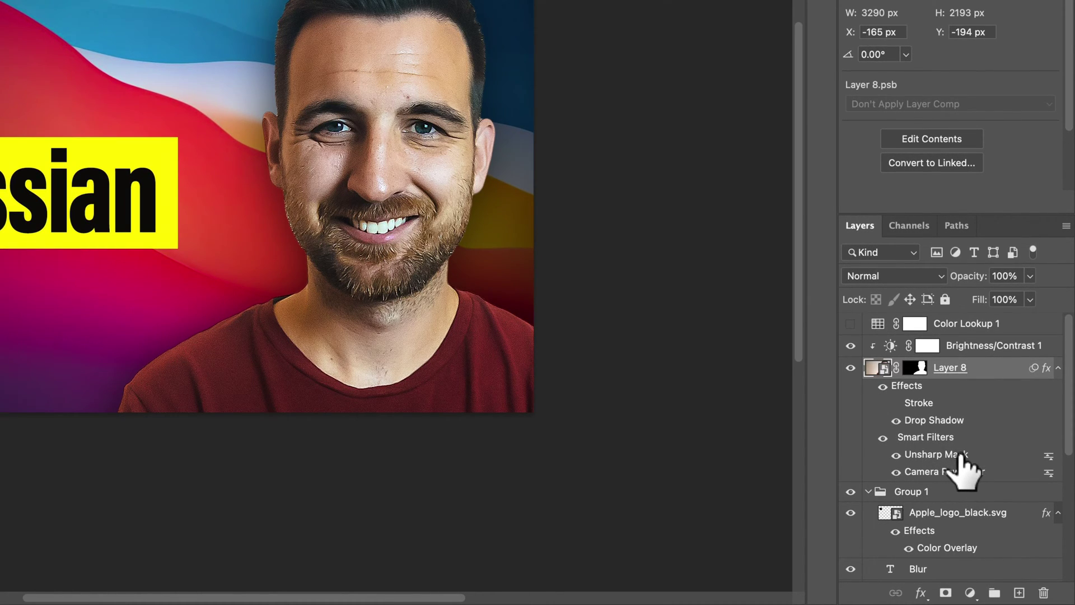
double_click(962, 456)
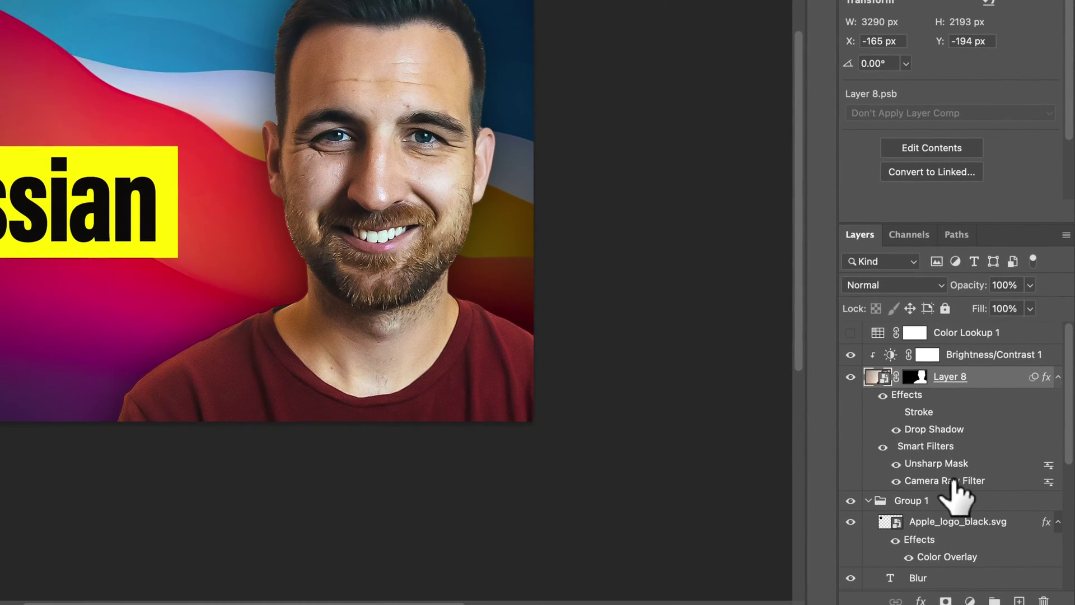
Step: Reopen Layer 8's Camera Raw smart filter and lower Exposure to -0.30
double_click(932, 481)
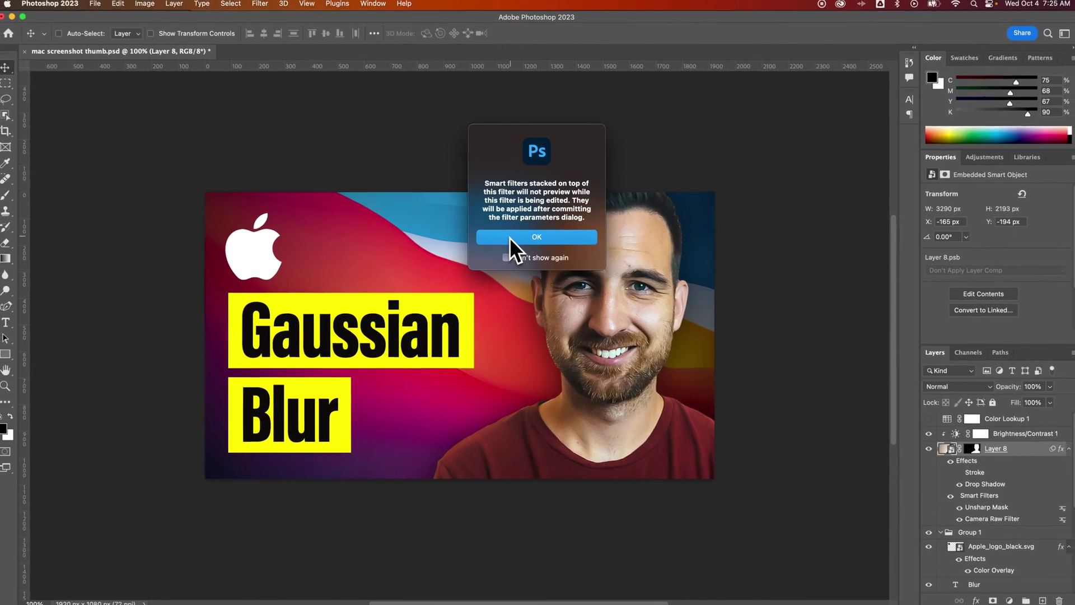
click(471, 235)
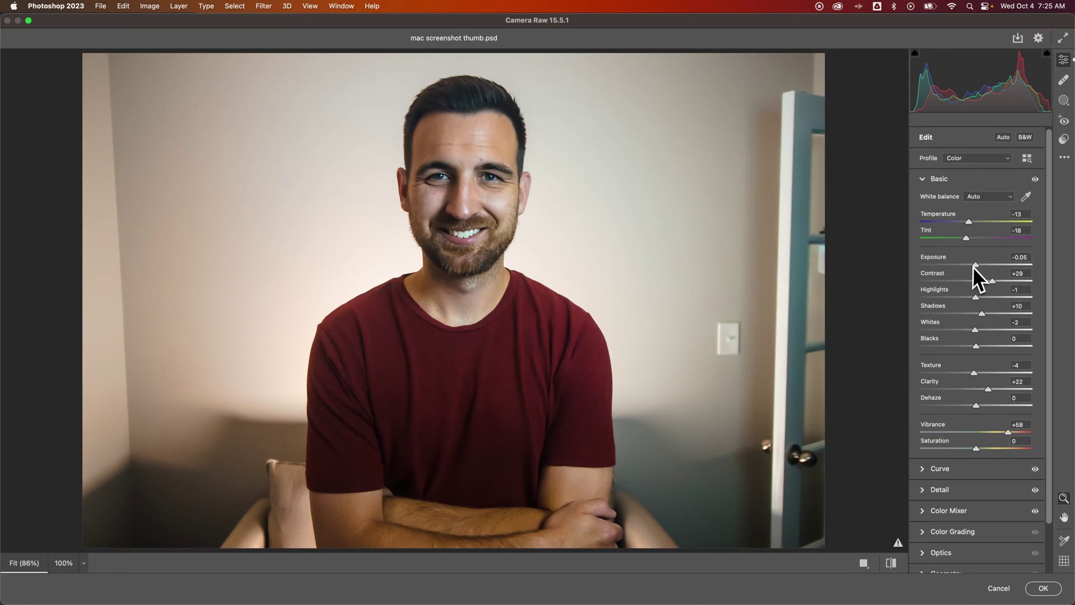
drag(975, 267, 991, 281)
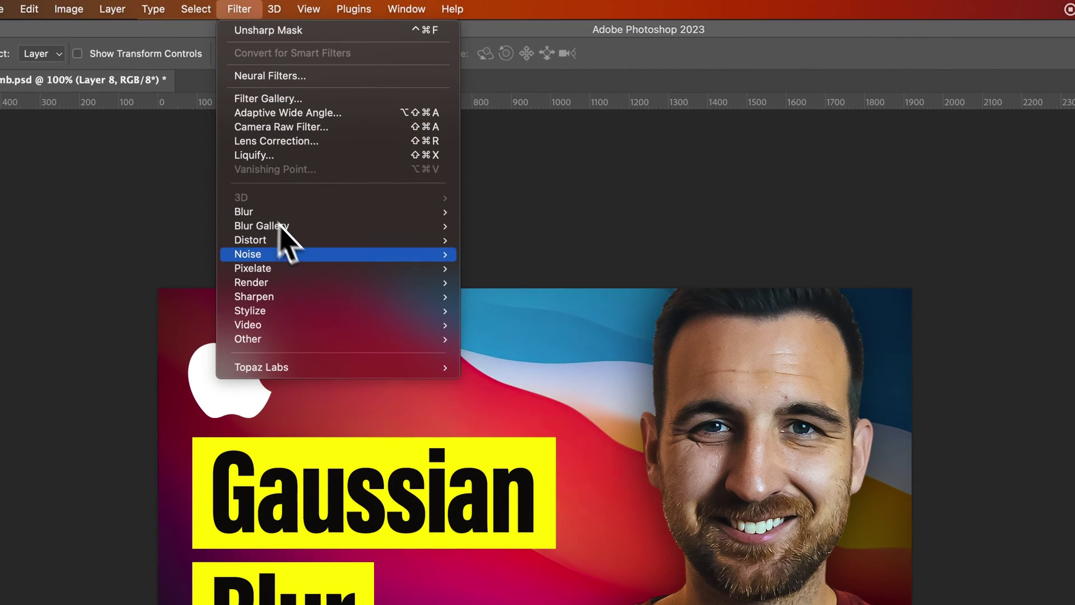
Step: Apply a Distort > Pinch smart filter to Layer 8 with Amount 86%
mouse_move(316, 266)
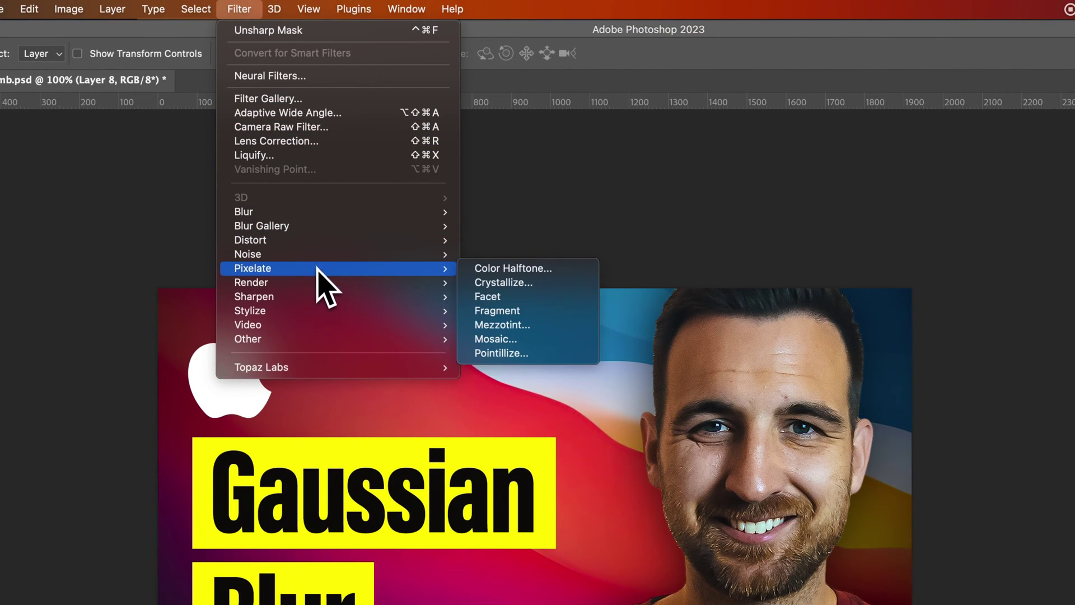
mouse_move(408, 239)
click(506, 253)
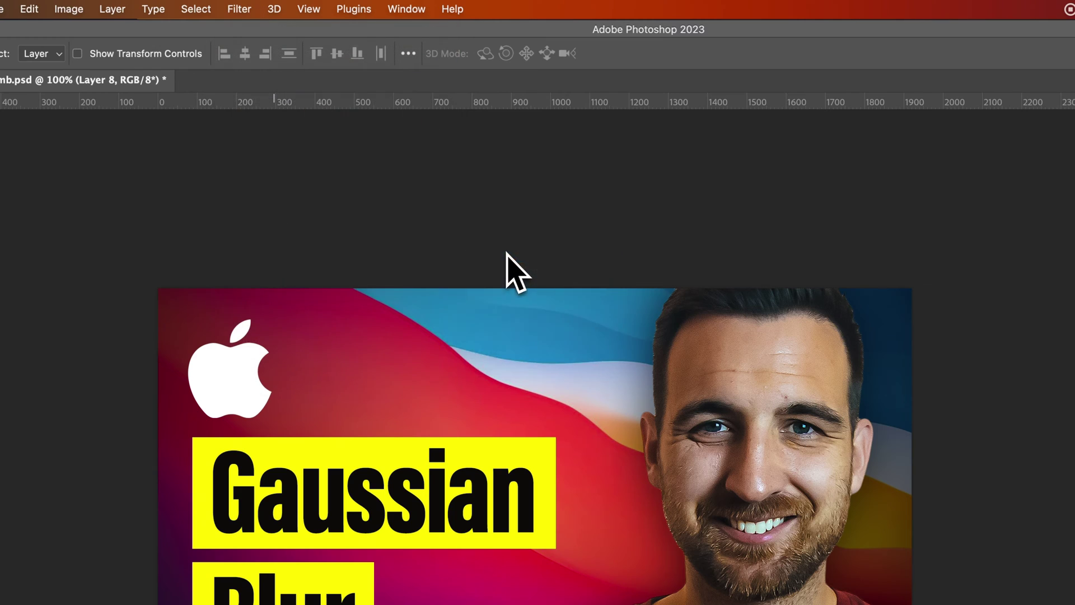
scroll(683, 336, up, 3)
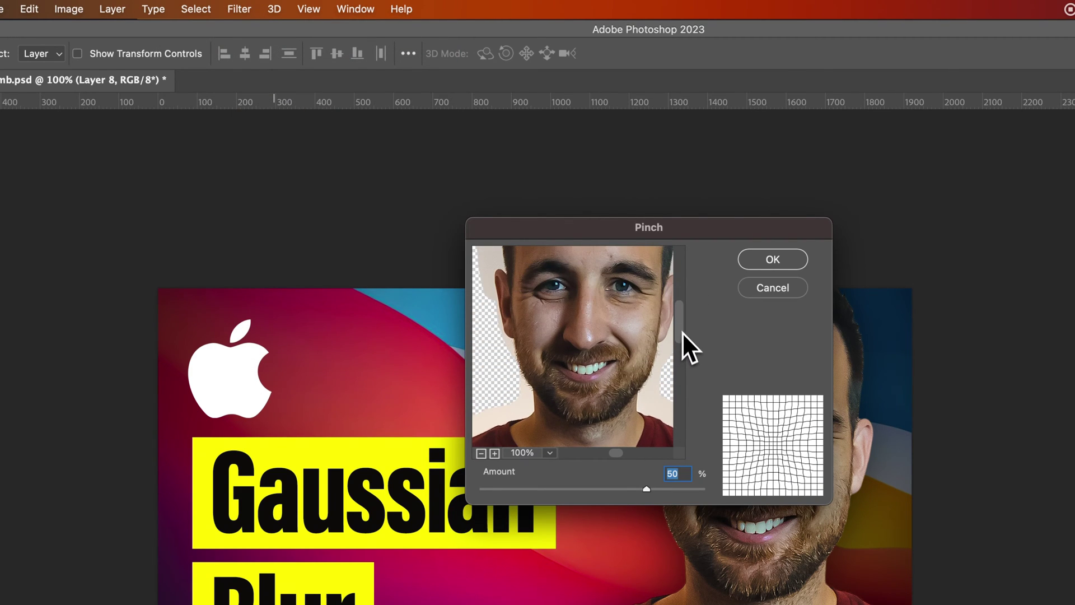
scroll(683, 333, up, 2)
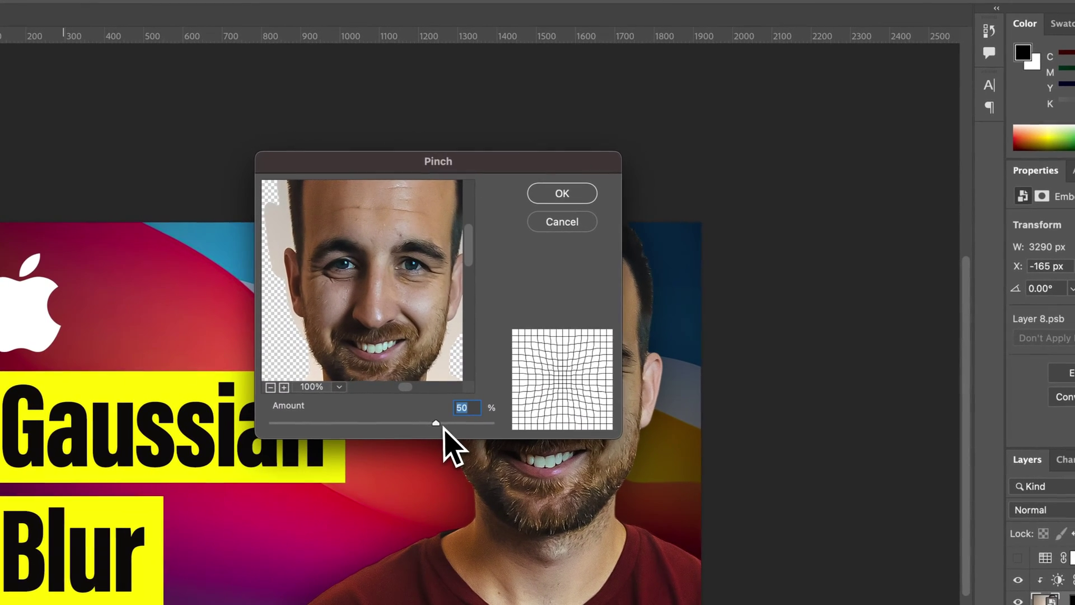
drag(443, 427, 479, 421)
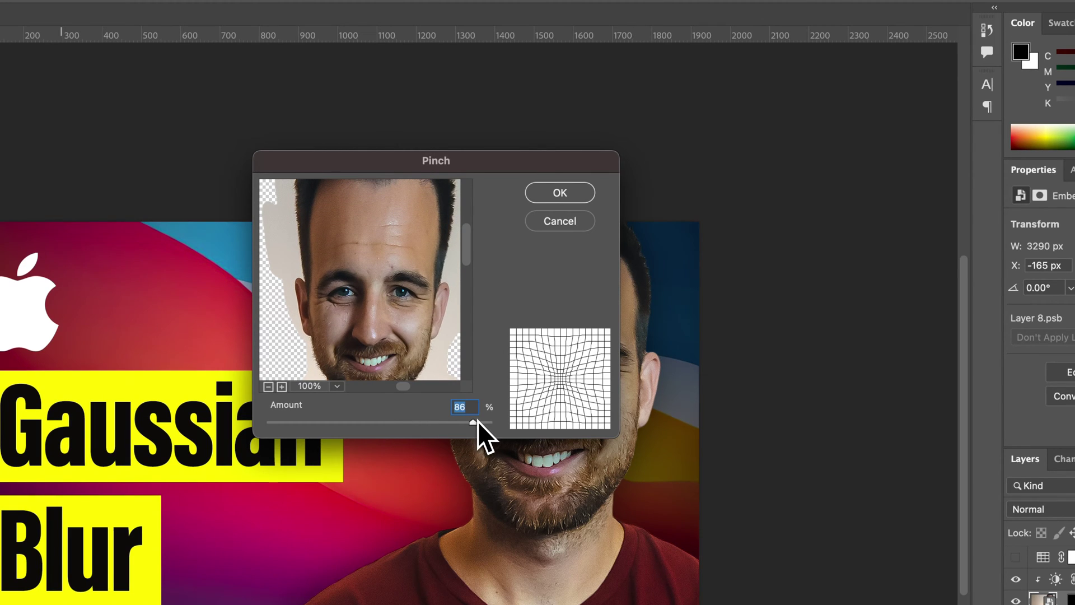
click(560, 193)
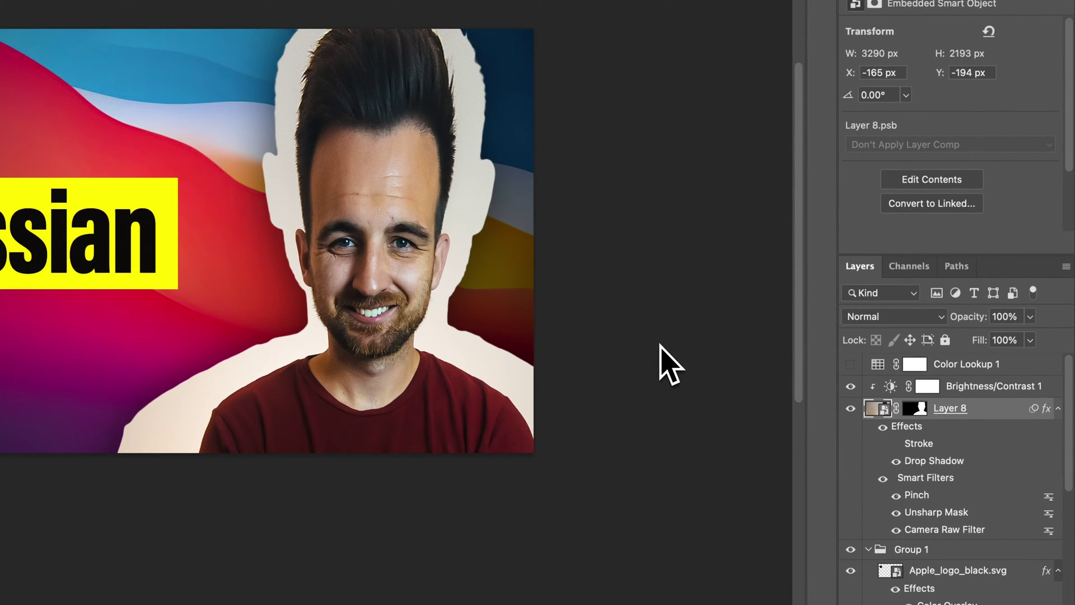
Step: Disable Layer 8's mask and move the portrait up and left to X -210, Y -241
shift+click(916, 412)
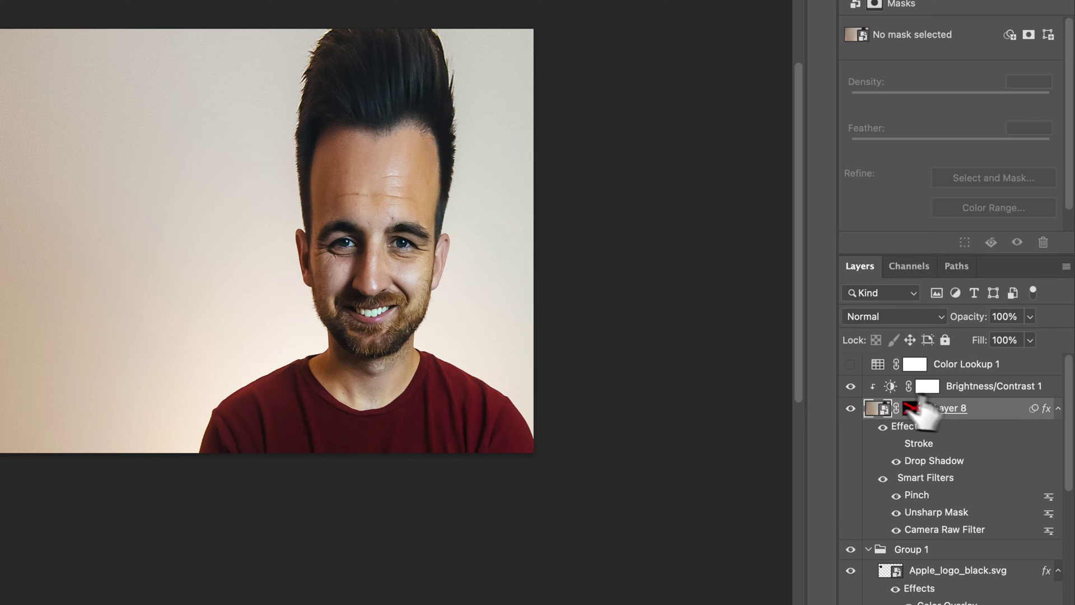
click(877, 409)
drag(363, 322, 315, 261)
drag(375, 280, 414, 339)
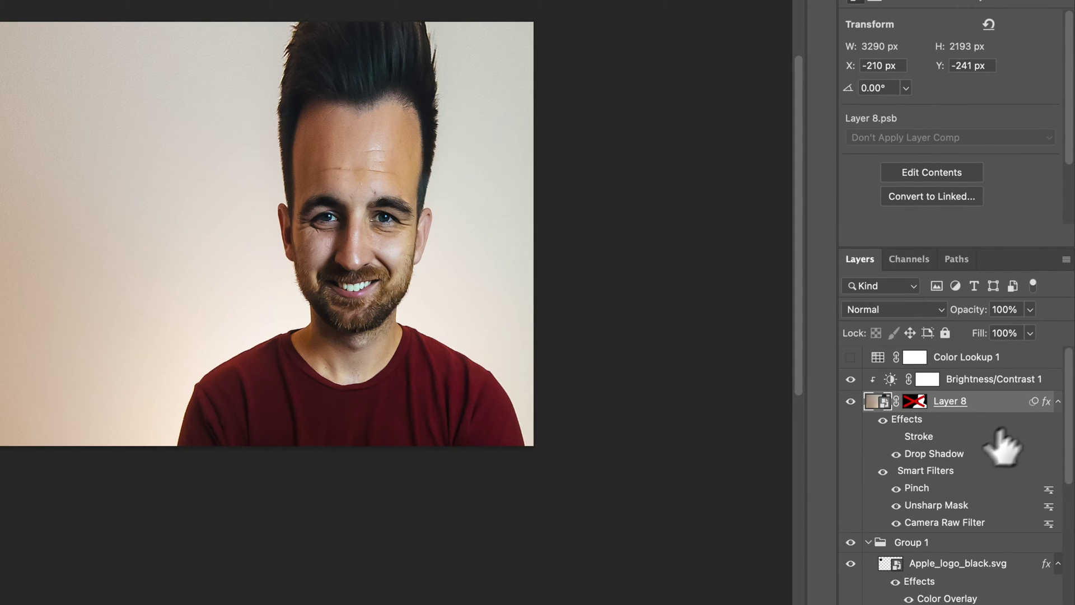
Step: Change the Pinch amount to -73% and move the portrait to X -417, Y -66
double_click(947, 490)
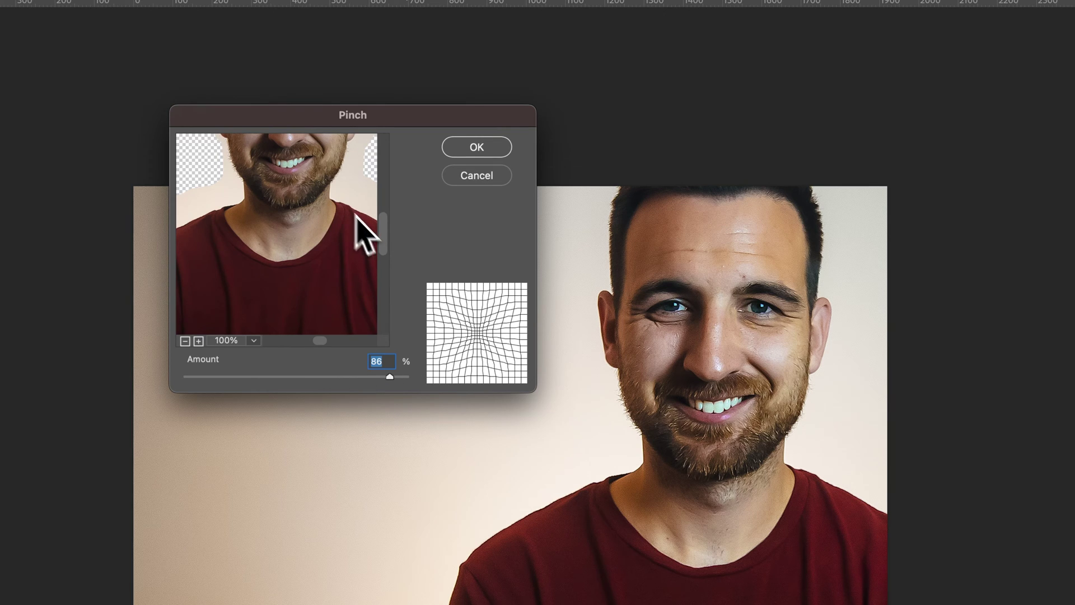
drag(387, 246, 388, 217)
drag(389, 376, 214, 387)
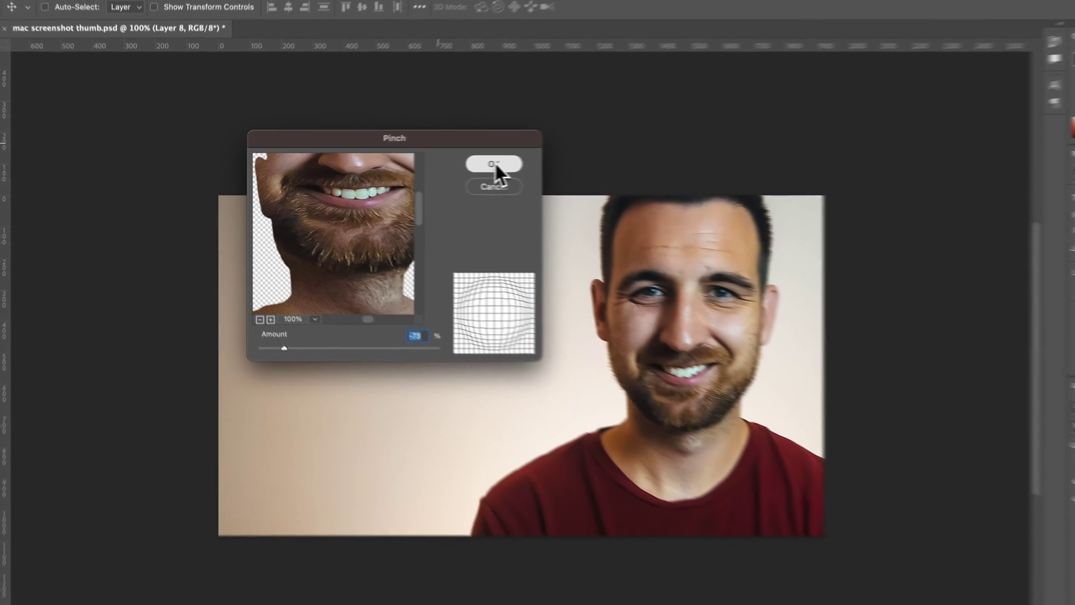
click(551, 157)
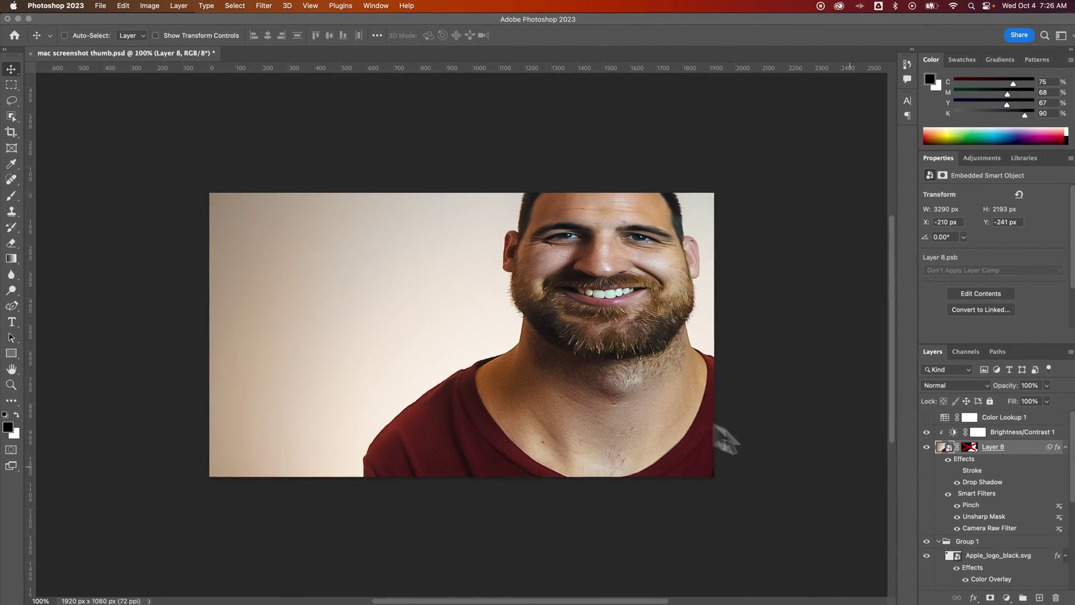
drag(698, 210, 582, 308)
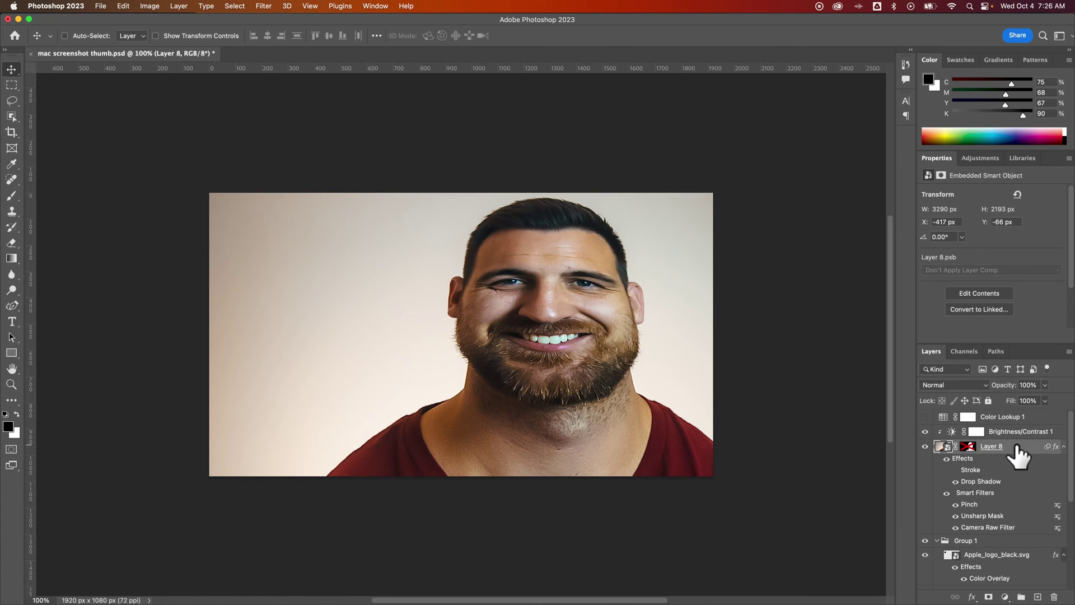
Step: Hide Layer 8 and select the Rectangle 2 copy 2 shape layer
scroll(1017, 457, down, 5)
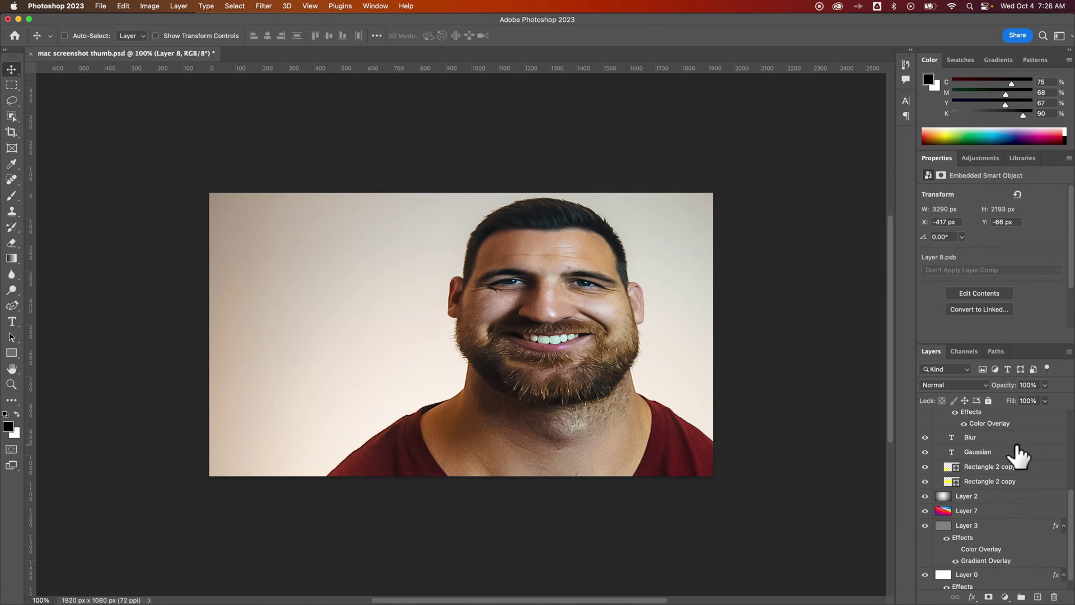
click(991, 469)
scroll(989, 470, up, 5)
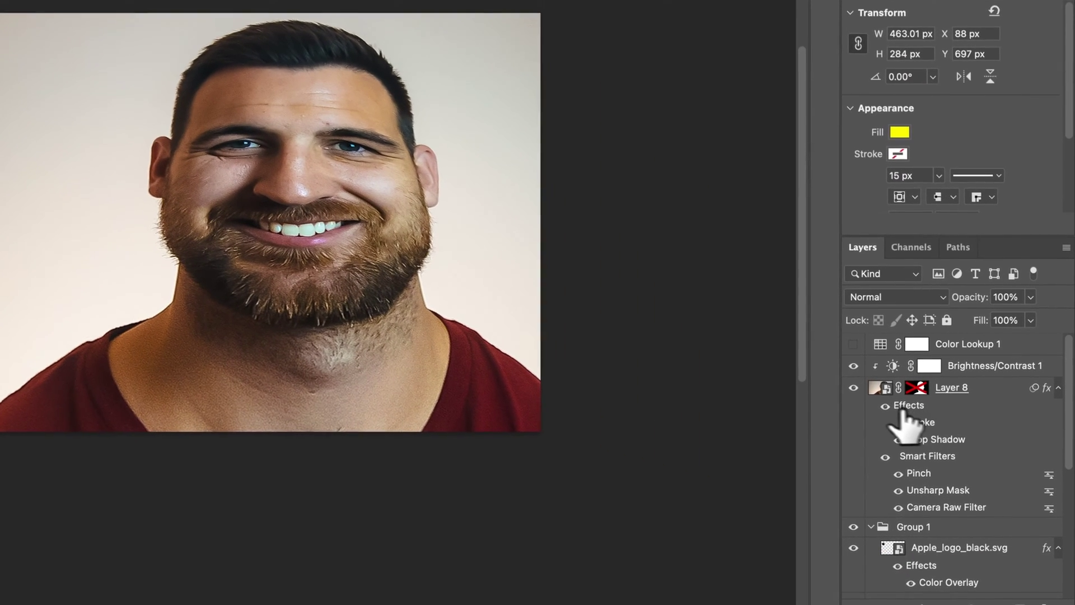
click(926, 447)
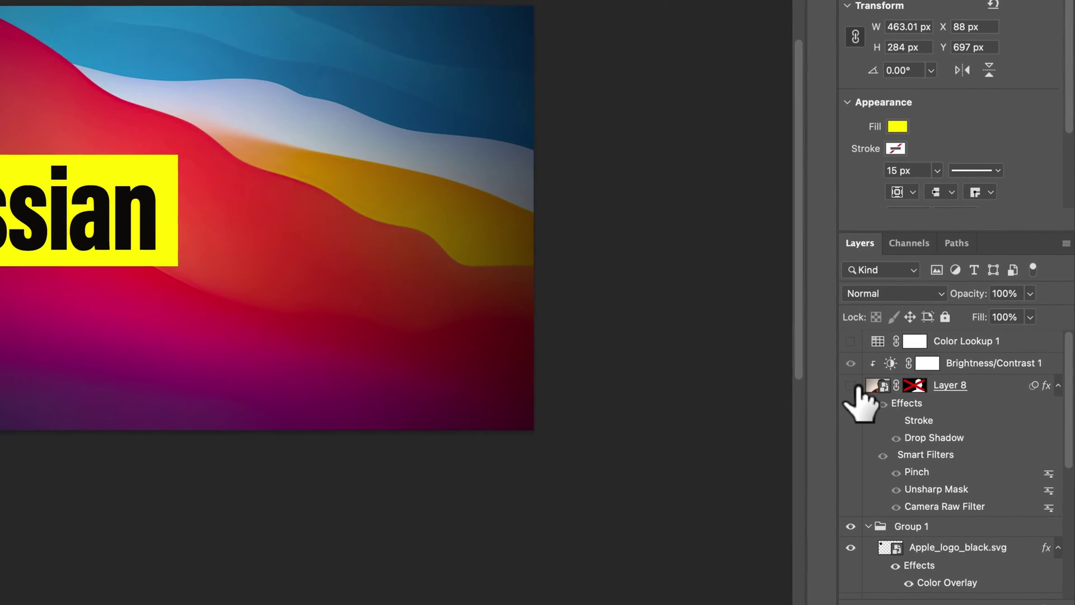
Step: Try Filter > Blur > Blur on the shape, cancel the rasterize warning, and select Layer 7
scroll(972, 444, down, 6)
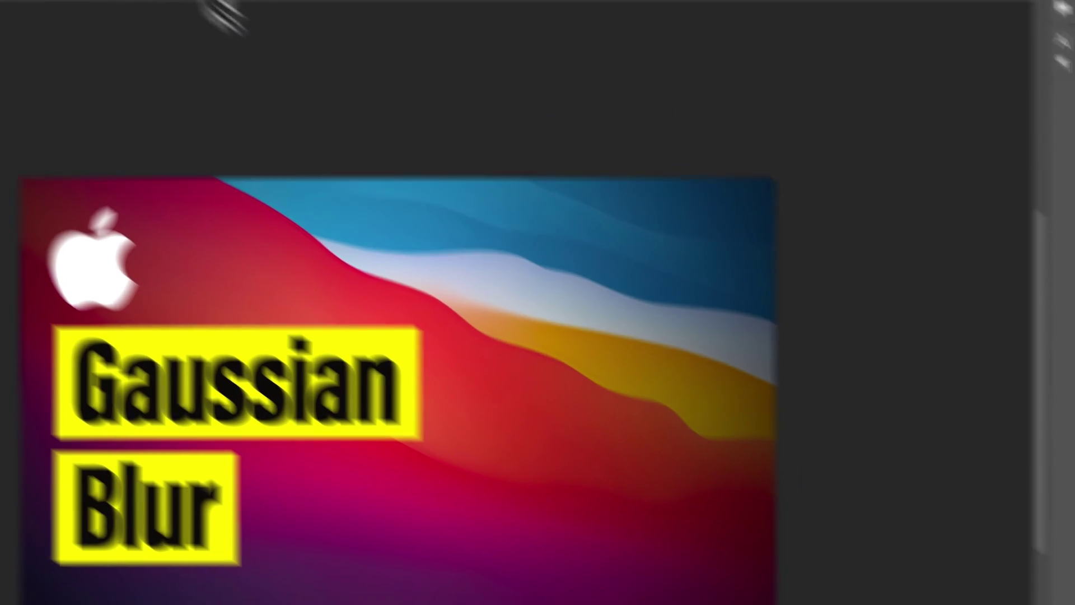
click(293, 9)
mouse_move(289, 216)
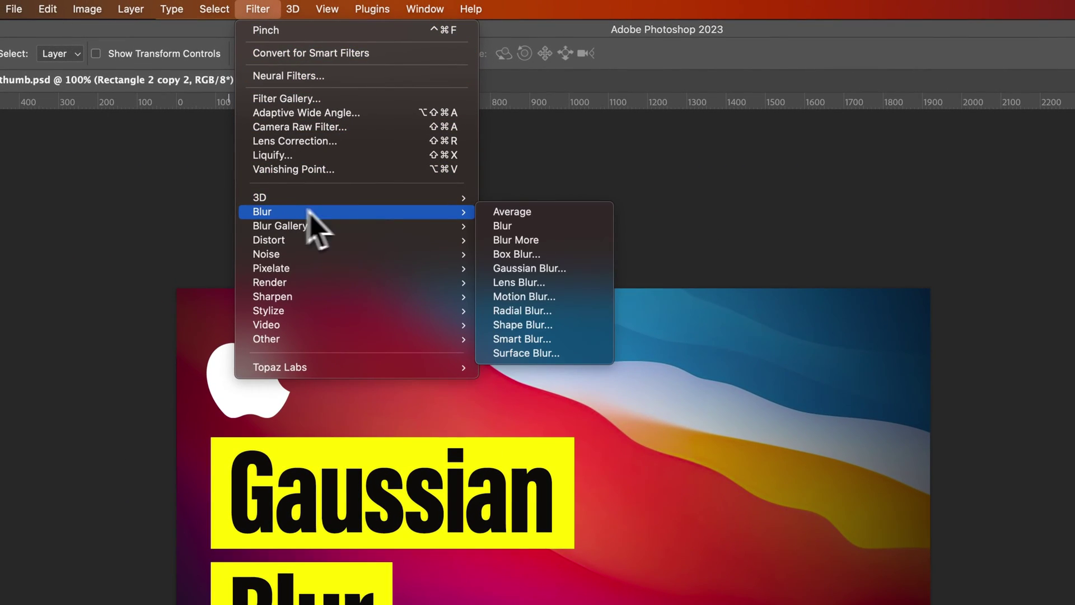
click(535, 225)
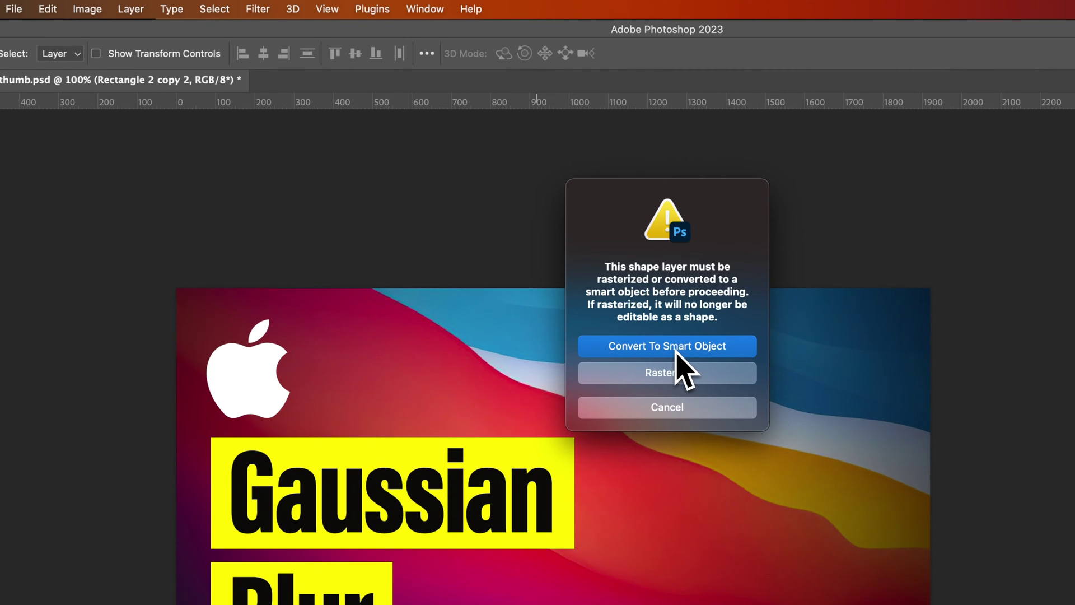
click(680, 408)
click(914, 507)
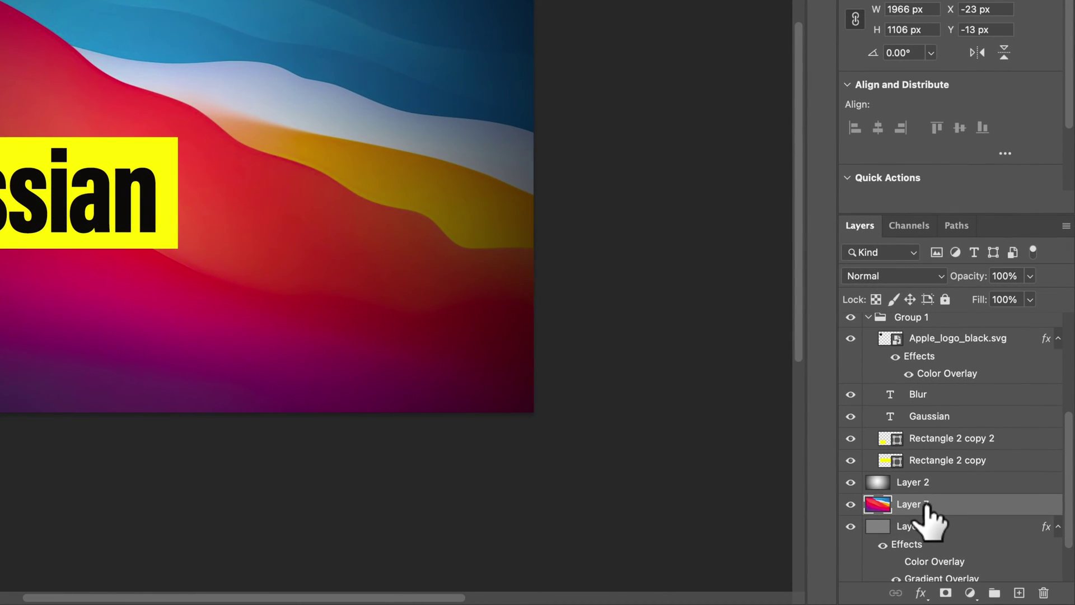
Step: Check Layer 7's visibility, then apply a Gaussian Blur with a 45.8-pixel radius
click(851, 504)
click(851, 504)
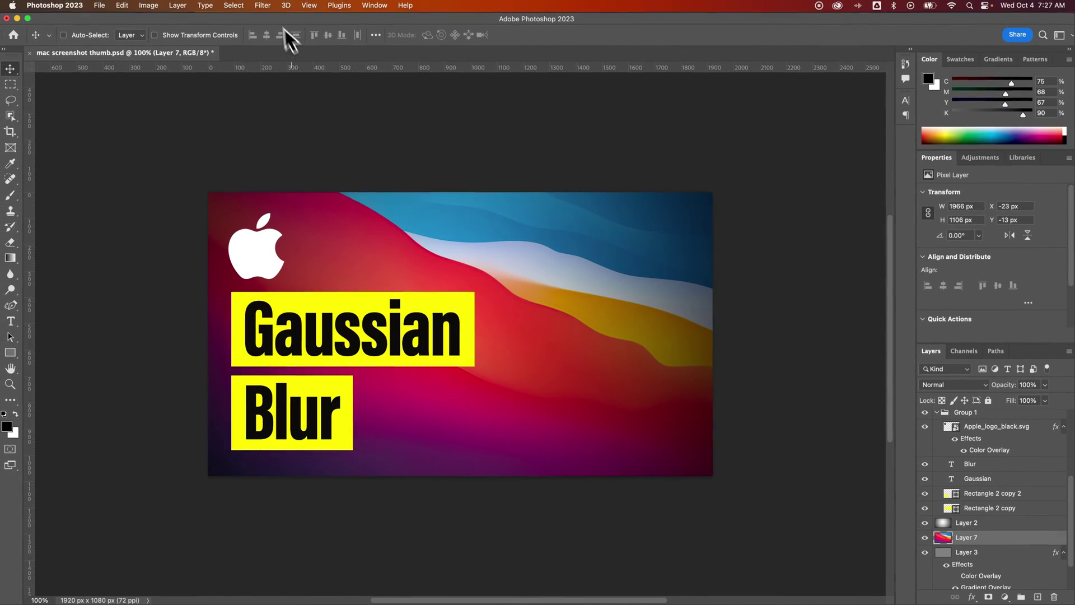
click(263, 5)
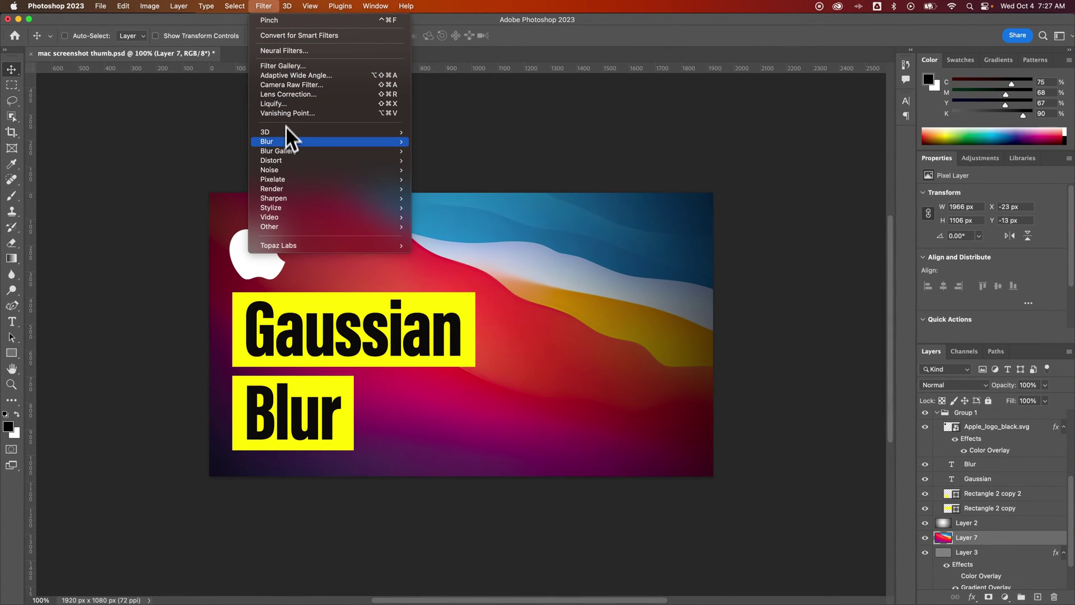
mouse_move(299, 143)
click(446, 179)
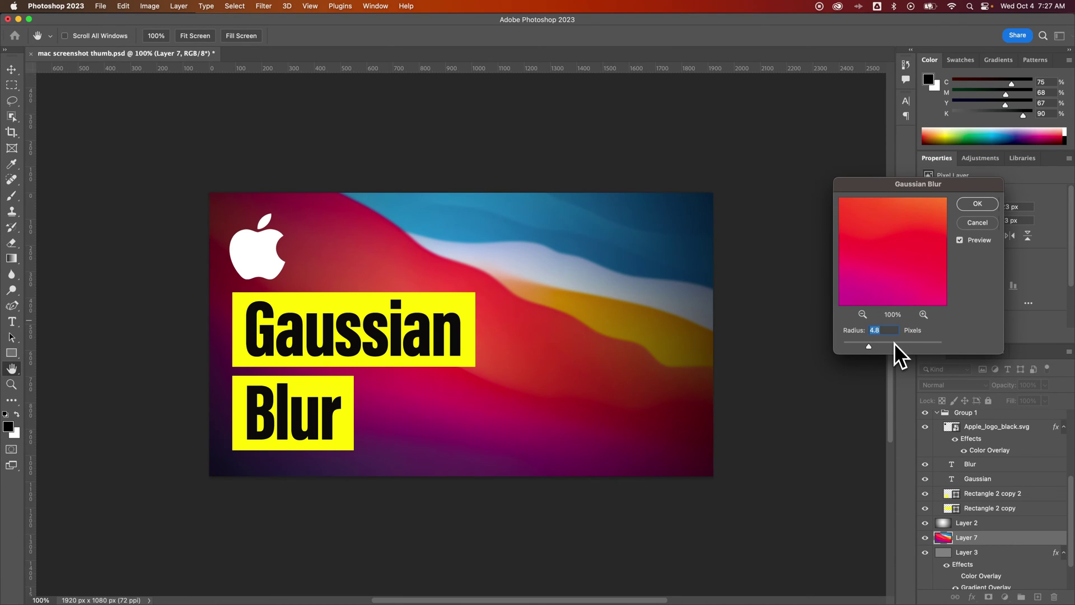
click(896, 343)
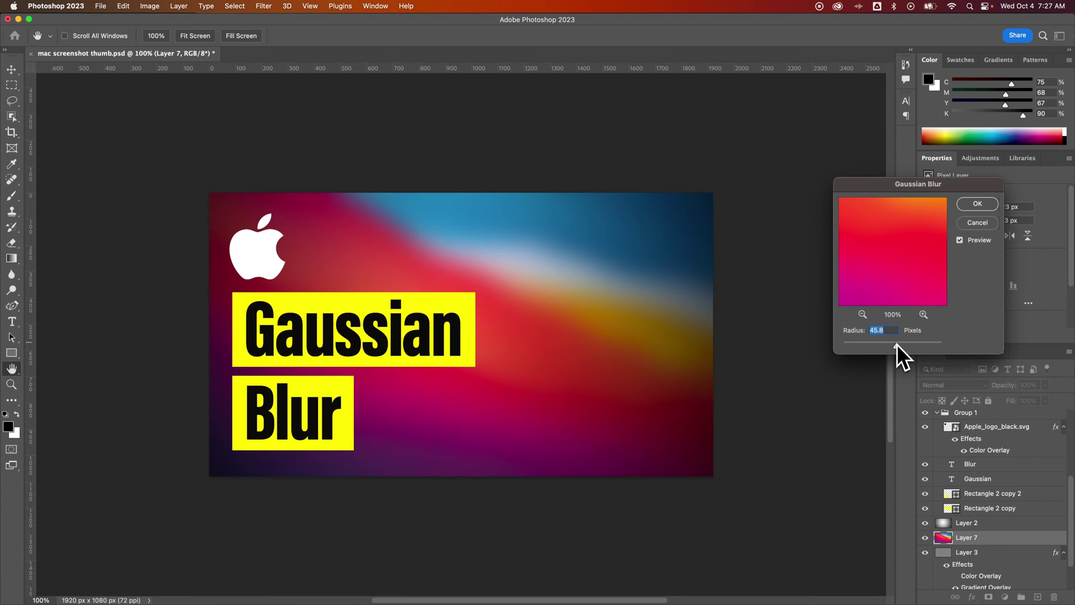
click(977, 203)
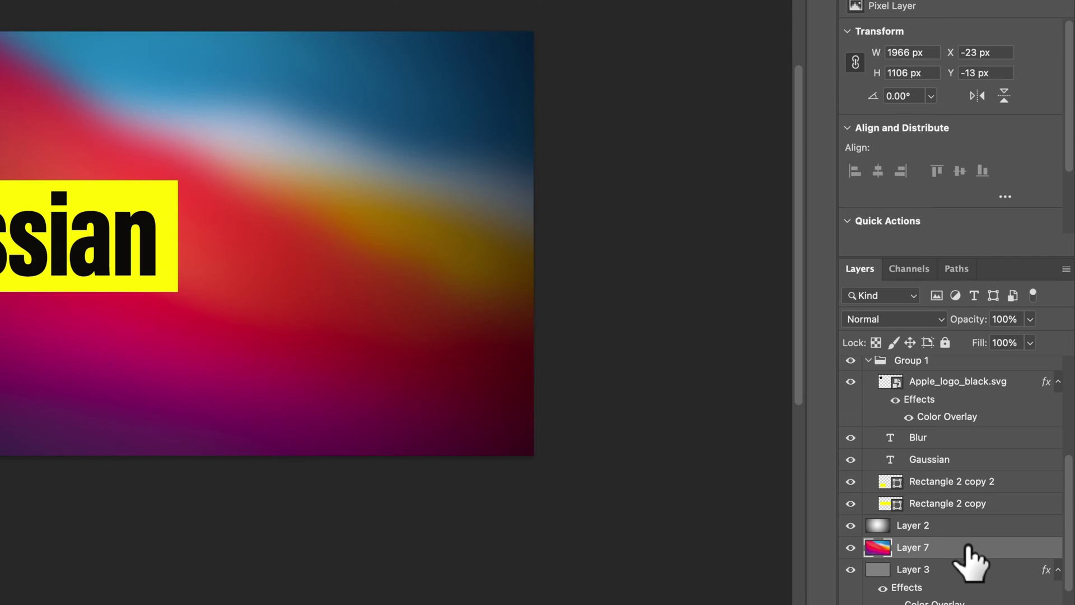
Step: Undo the destructive wallpaper blur and convert Layer 7 to a smart object
key(super+z)
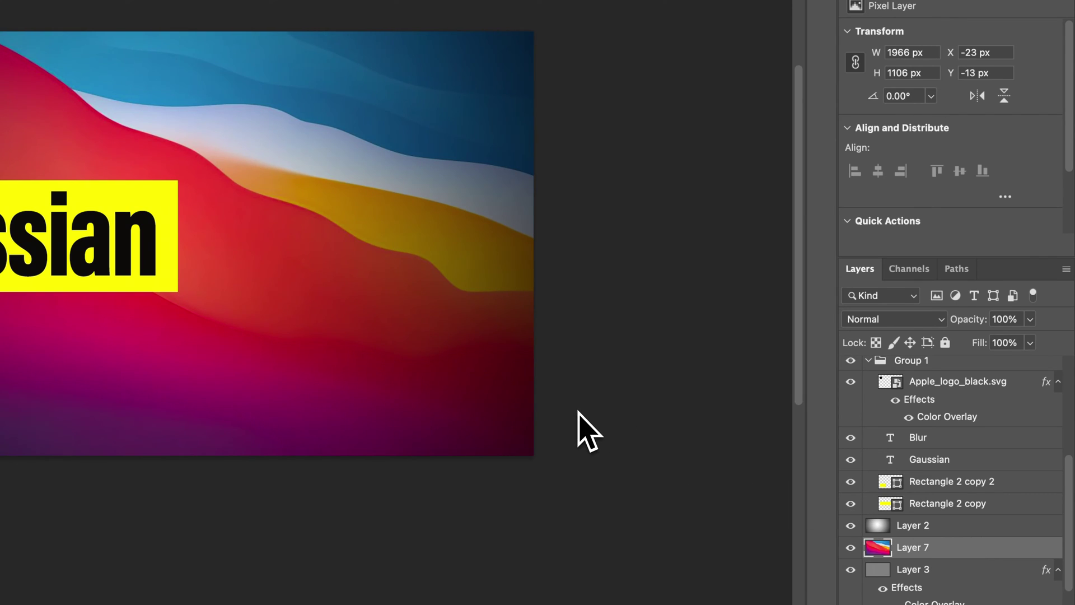
right_click(934, 550)
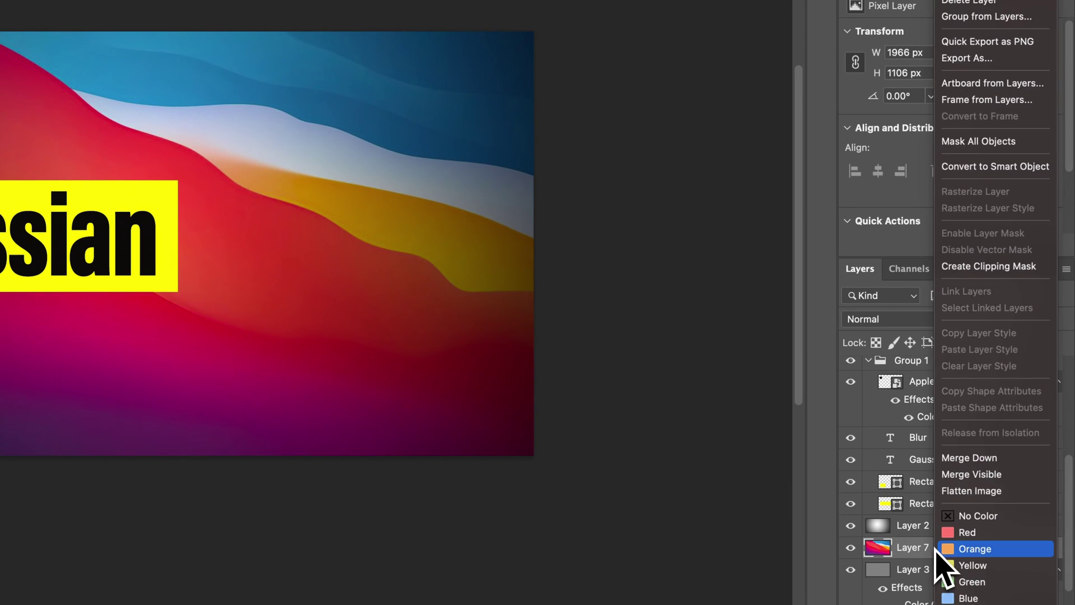
click(1015, 169)
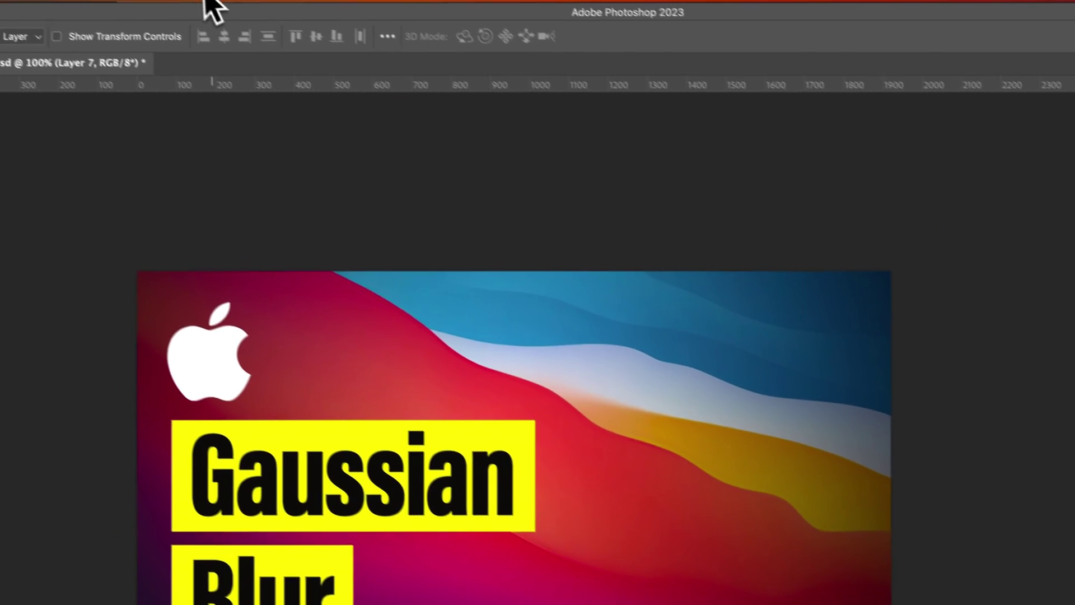
Step: Apply a 45.8-pixel Gaussian Blur to Layer 7 as an editable smart filter
click(0, 0)
mouse_move(342, 217)
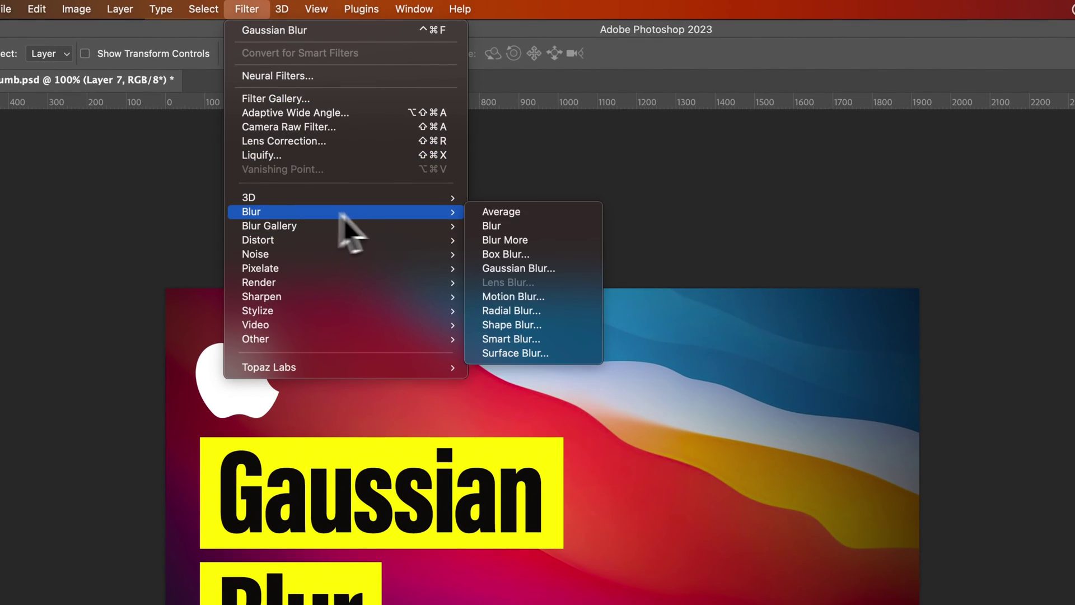
click(529, 271)
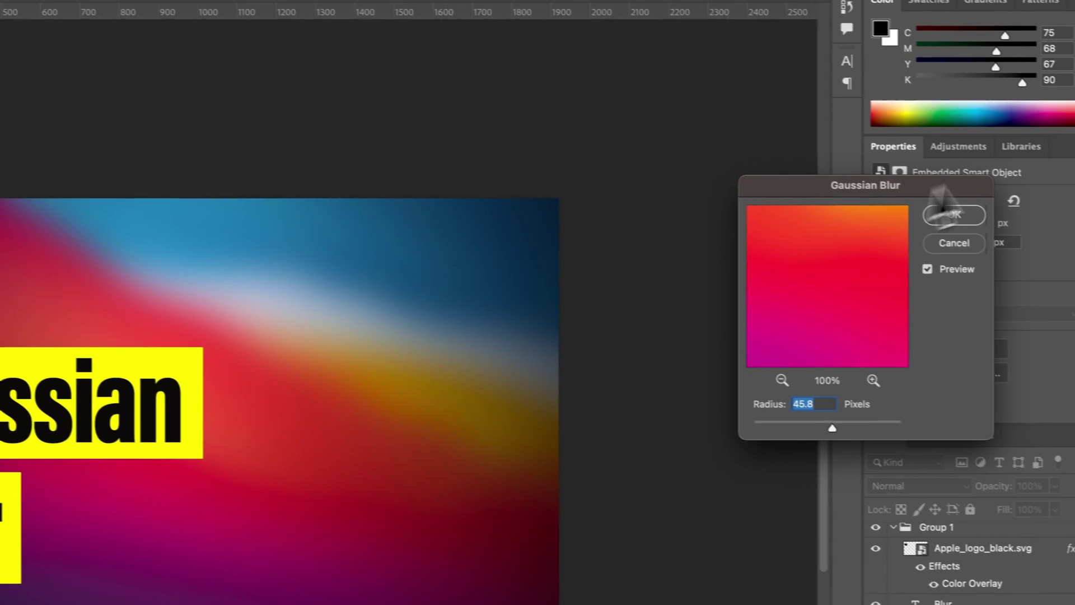
click(936, 218)
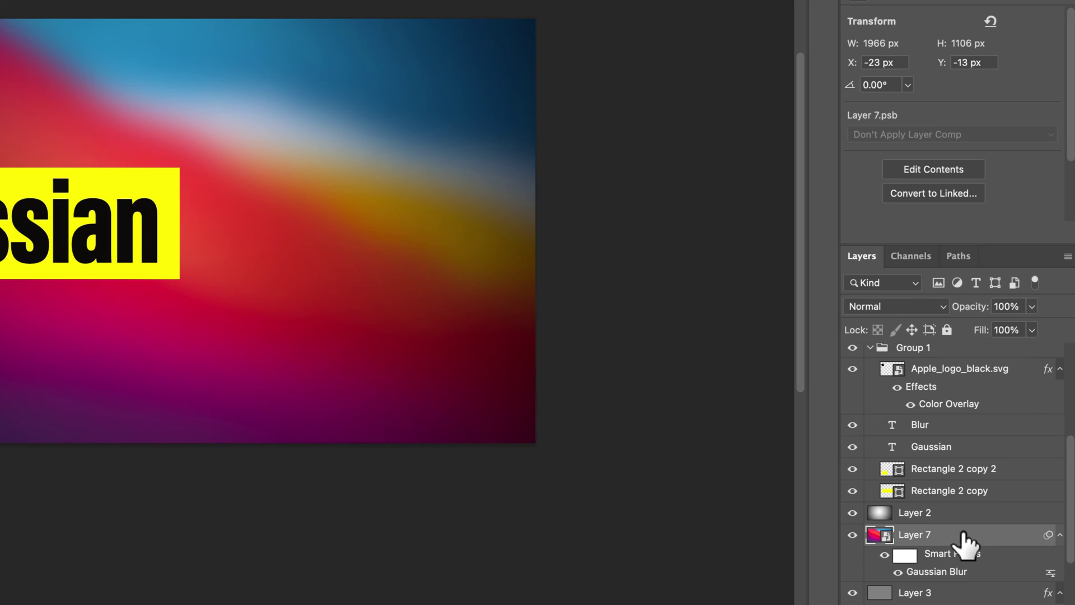
Step: Lower Layer 7's Gaussian Blur smart filter radius to 5.2 pixels and collapse its filter list
double_click(959, 571)
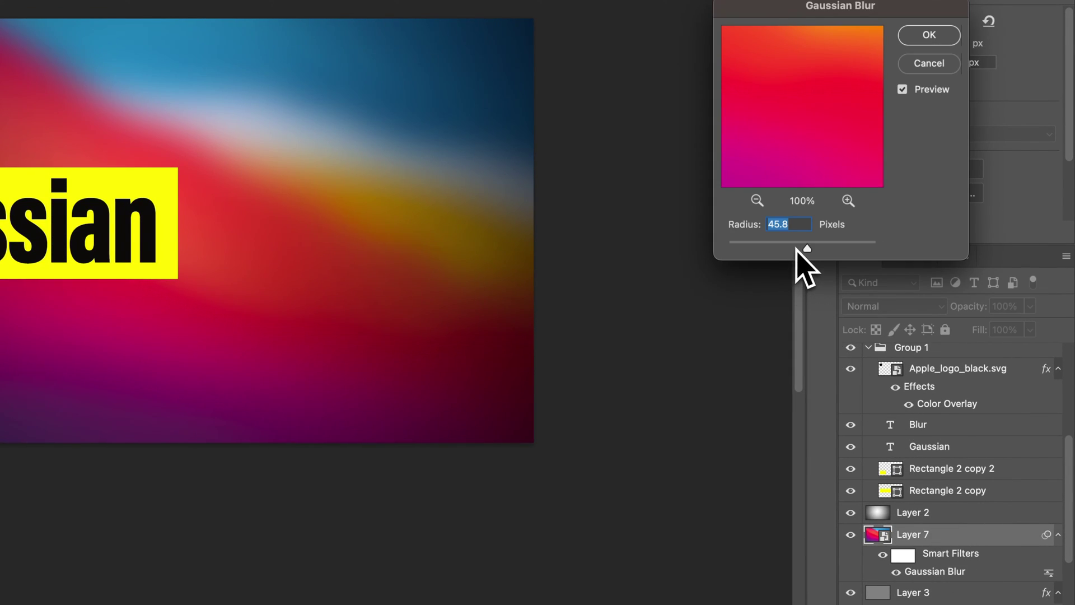
drag(758, 248, 770, 250)
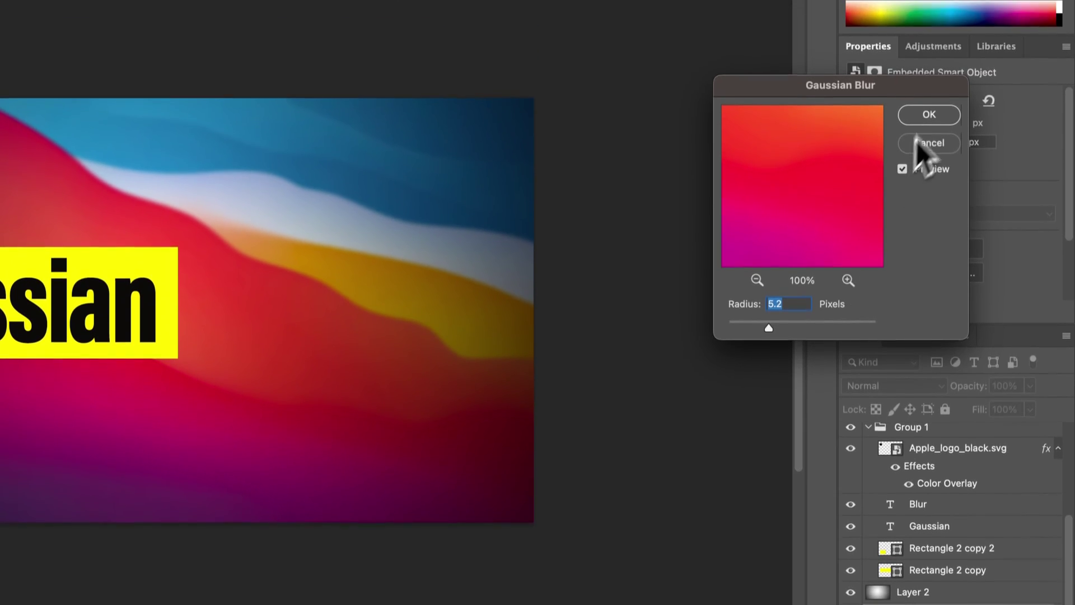
click(930, 41)
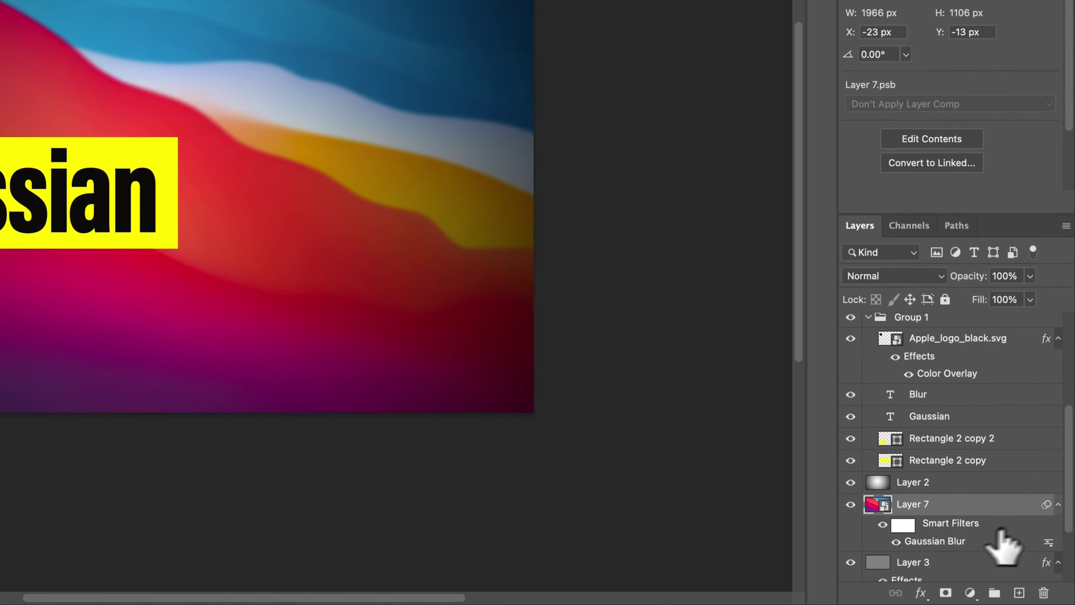
click(1058, 504)
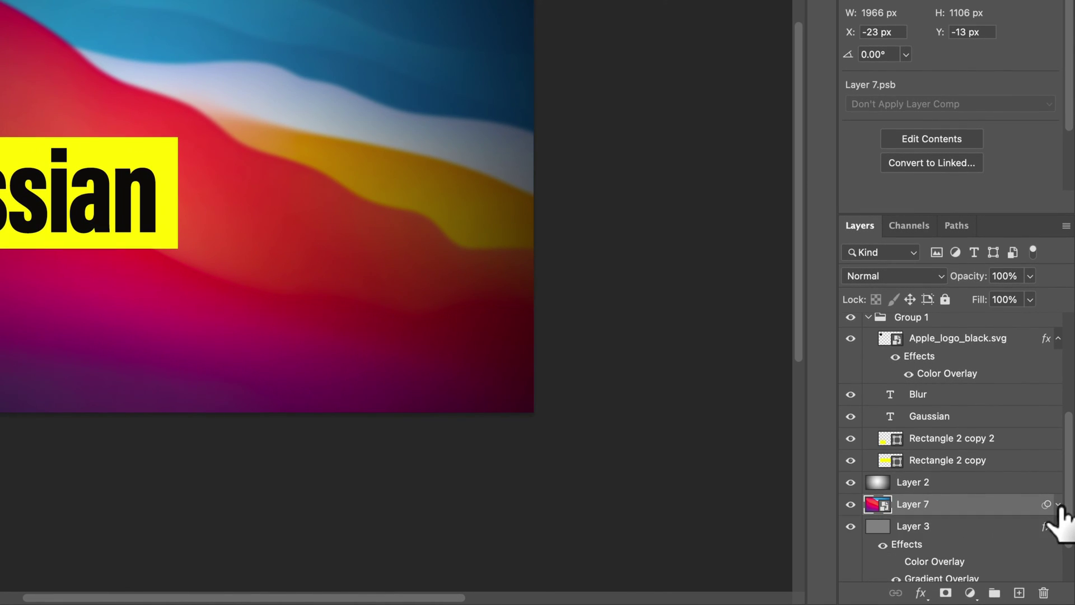
click(1059, 504)
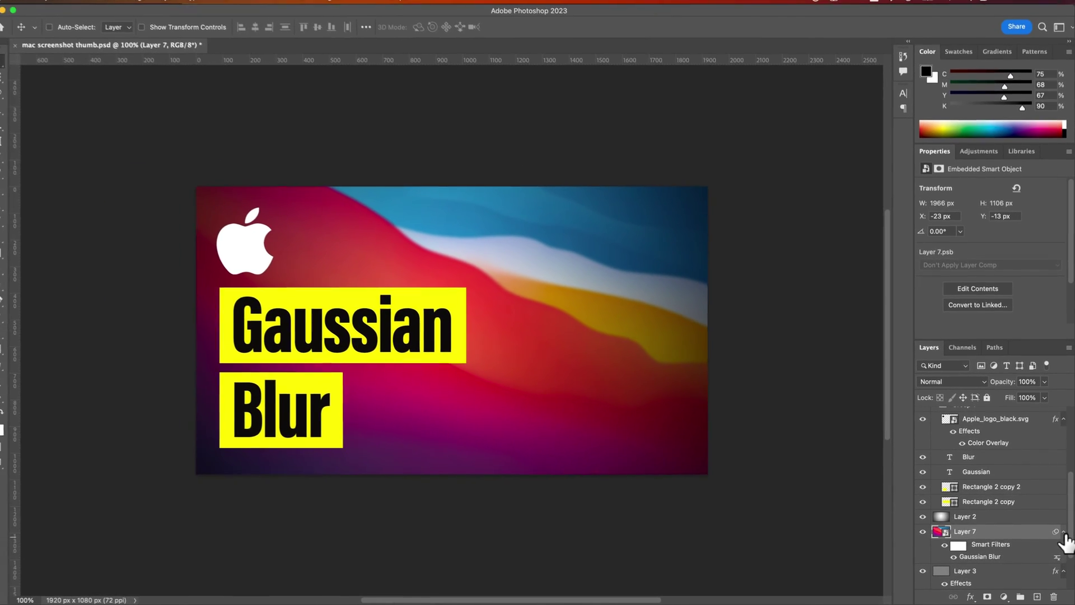
click(1058, 498)
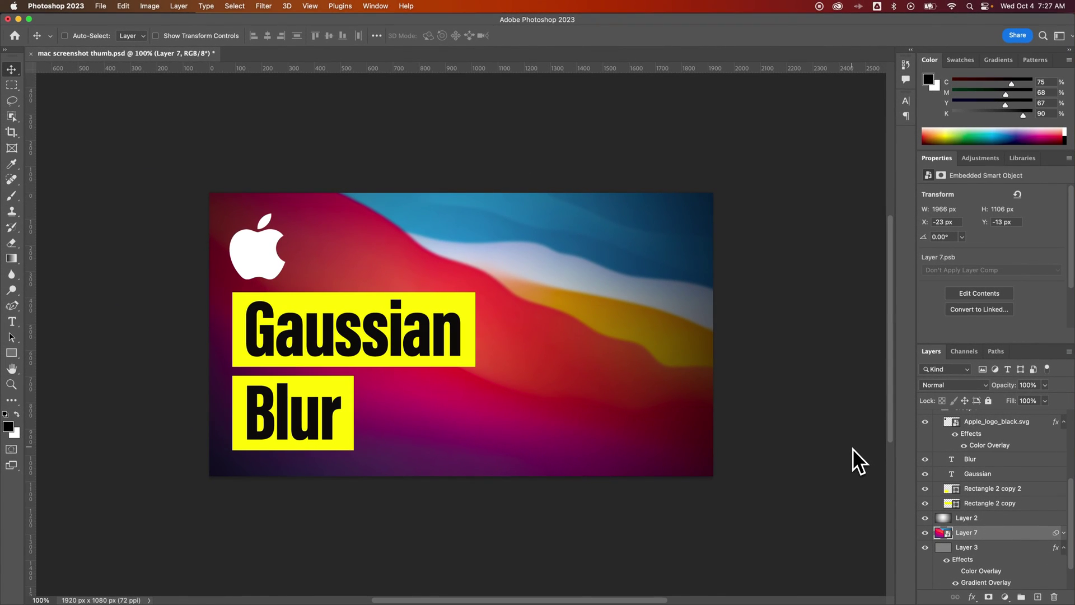